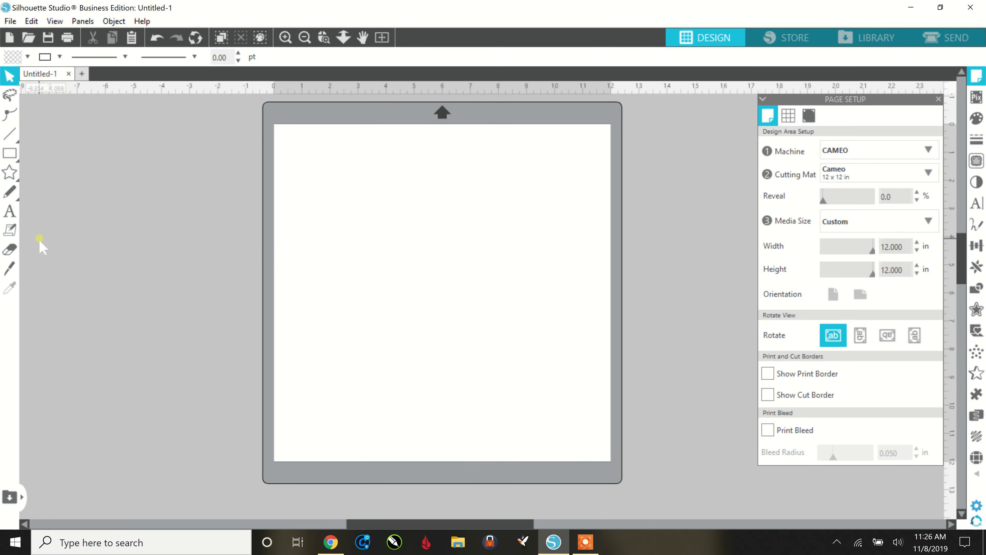
# - Add a text box on the mat containing the word TIGERS
pyautogui.click(11, 212)
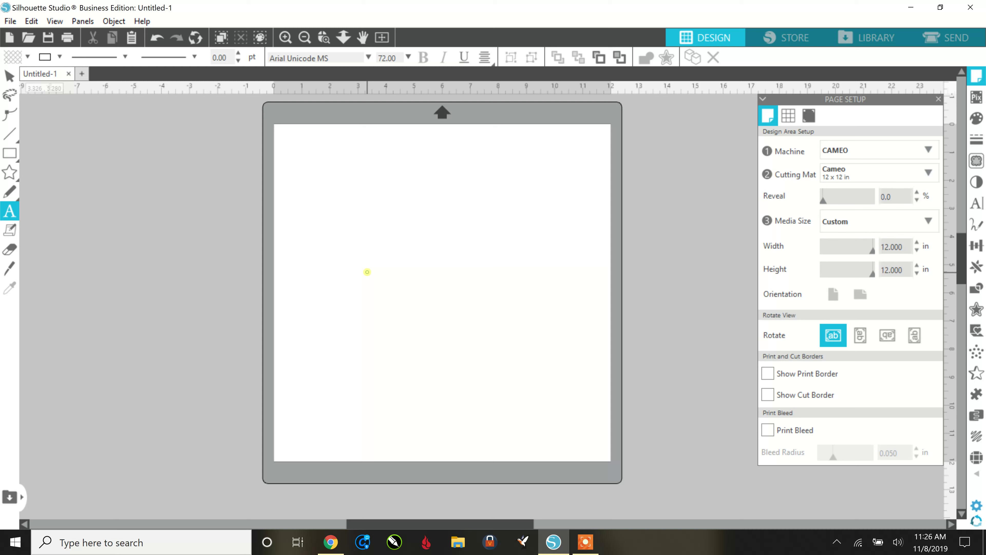
pyautogui.click(368, 272)
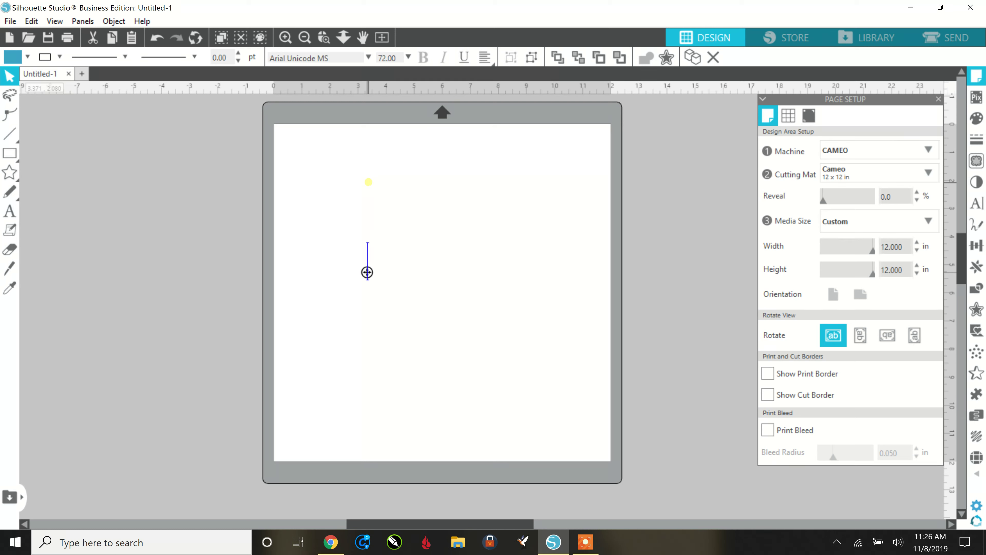
pyautogui.write('TIGERS')
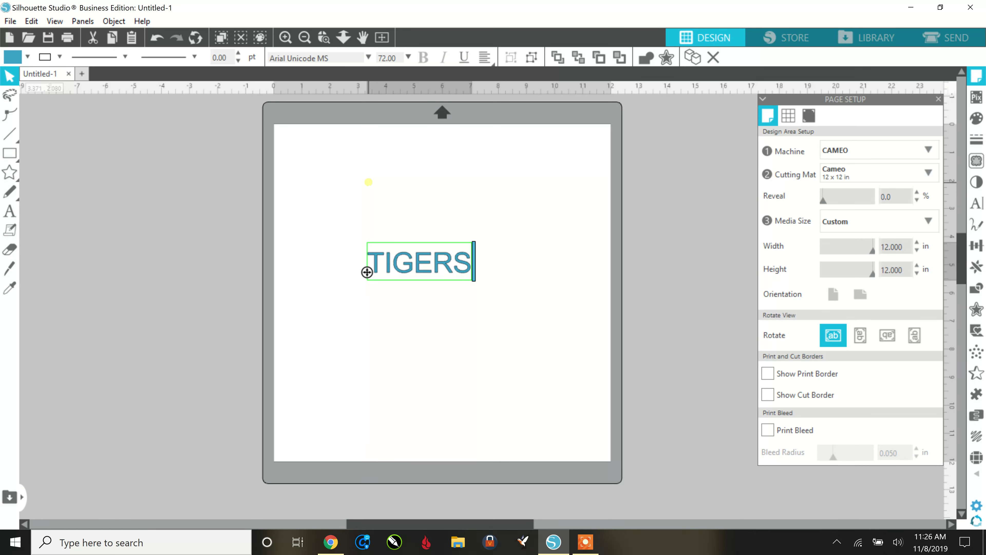
pyautogui.press('Return')
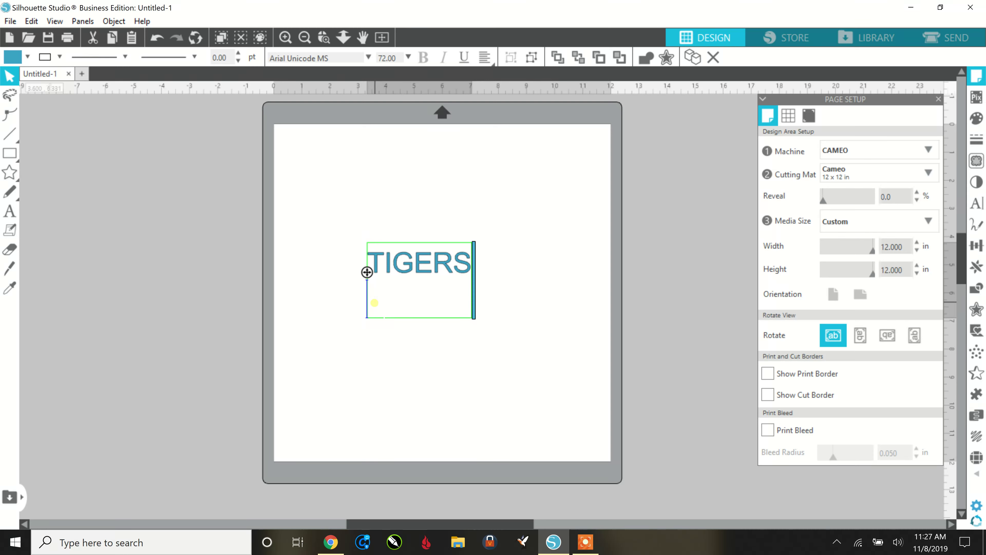
# - Enlarge the TIGERS text to 144 pt
pyautogui.moveTo(373, 296); pyautogui.dragTo(365, 245)
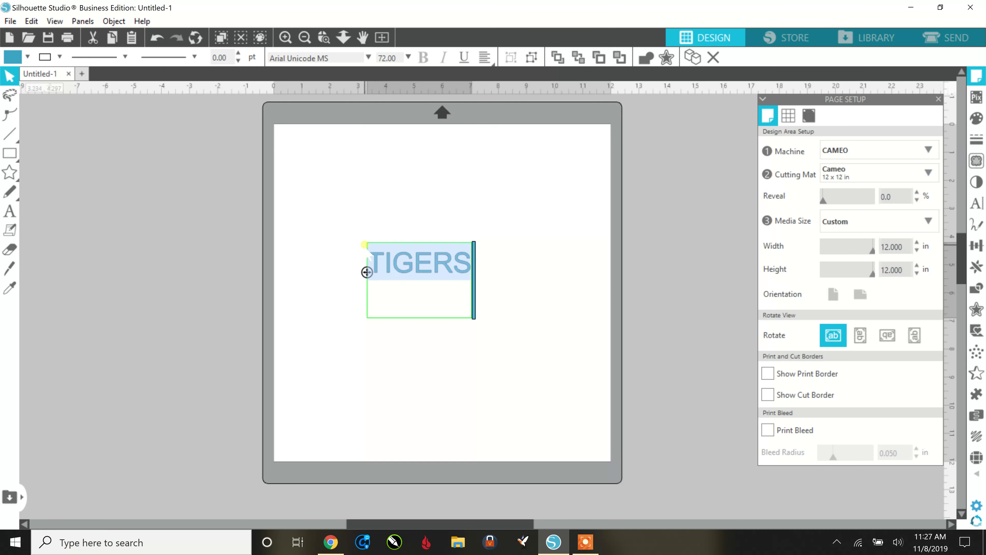
pyautogui.click(408, 58)
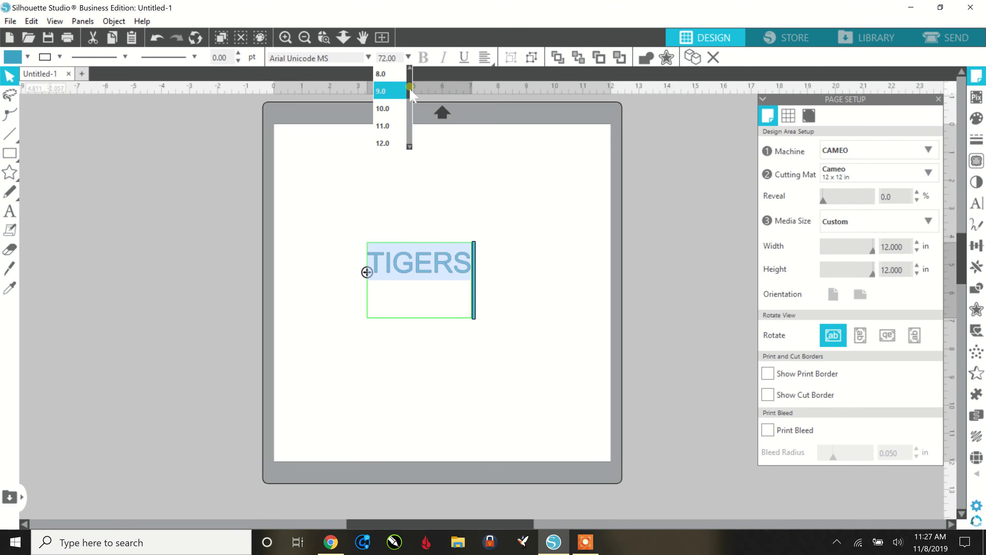
pyautogui.moveTo(410, 131); pyautogui.dragTo(408, 143)
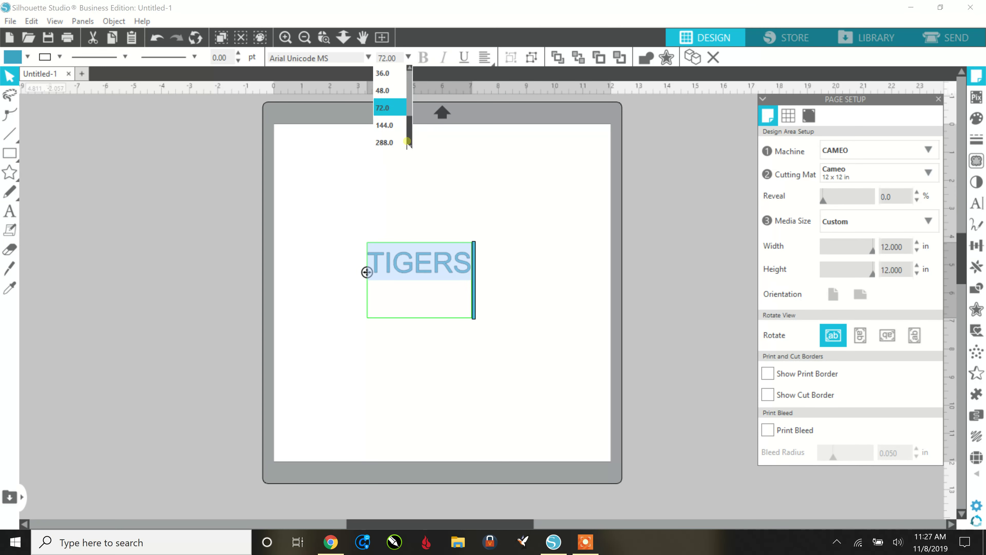
pyautogui.click(384, 125)
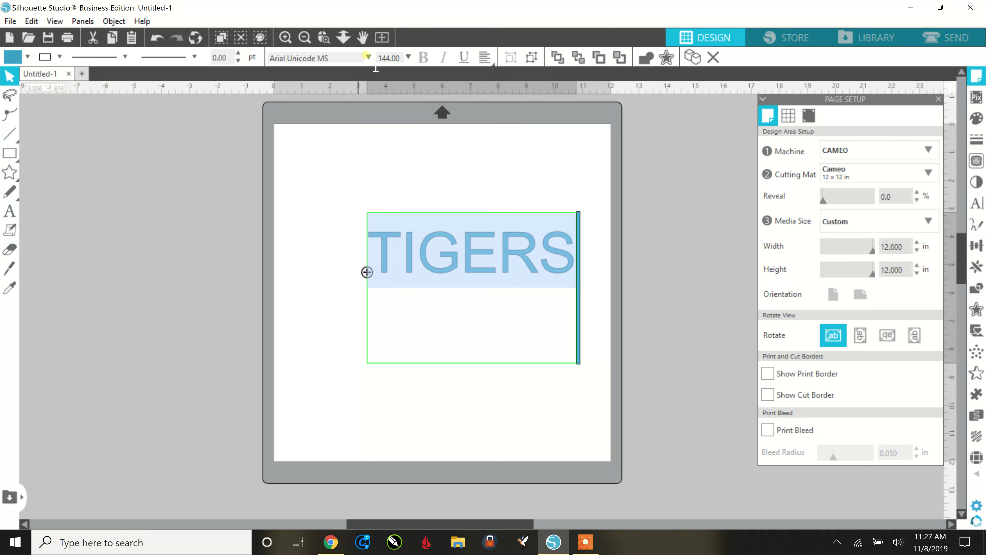
# - Try the 6th Aniversario font on TIGERS
pyautogui.click(368, 57)
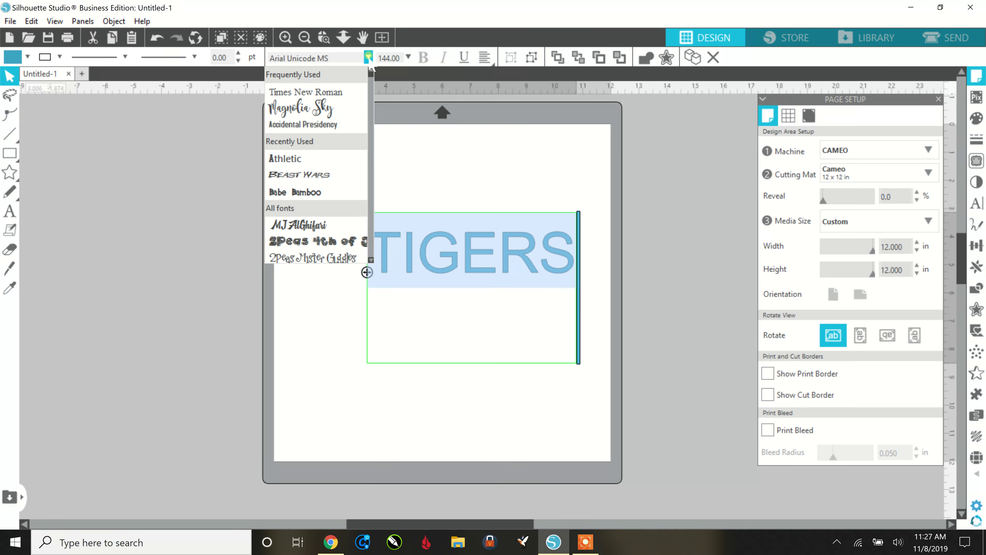
pyautogui.scroll(-3, 303, 218)
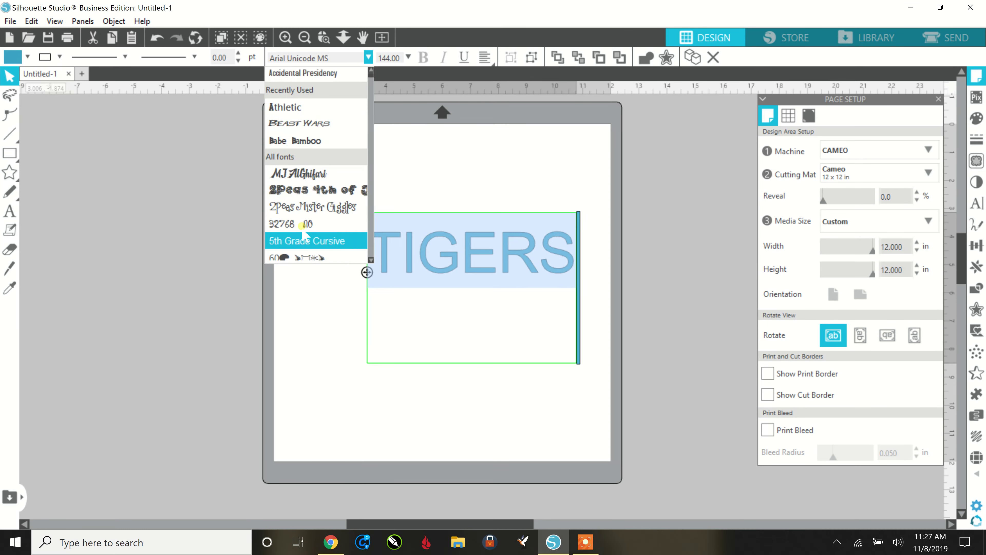
pyautogui.scroll(-3, 303, 217)
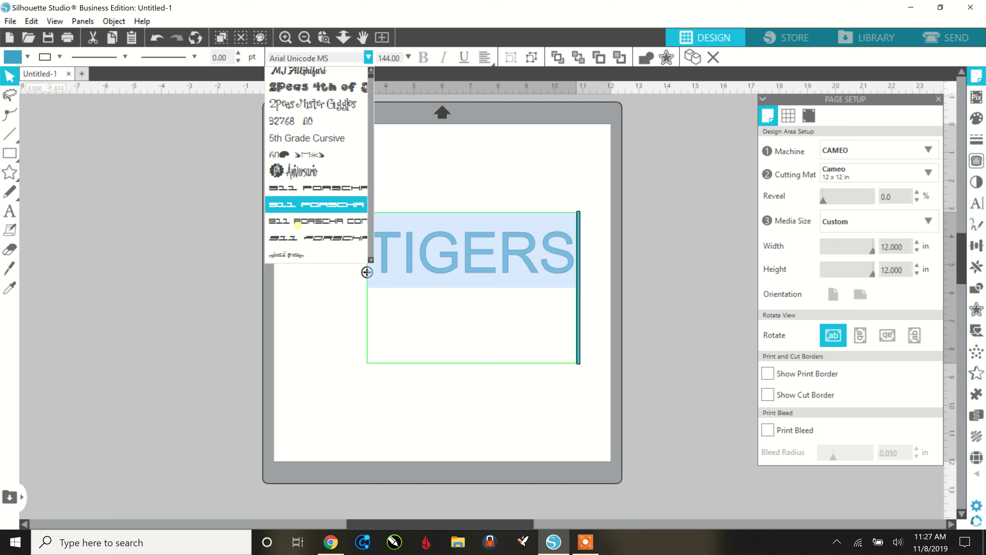
pyautogui.click(293, 172)
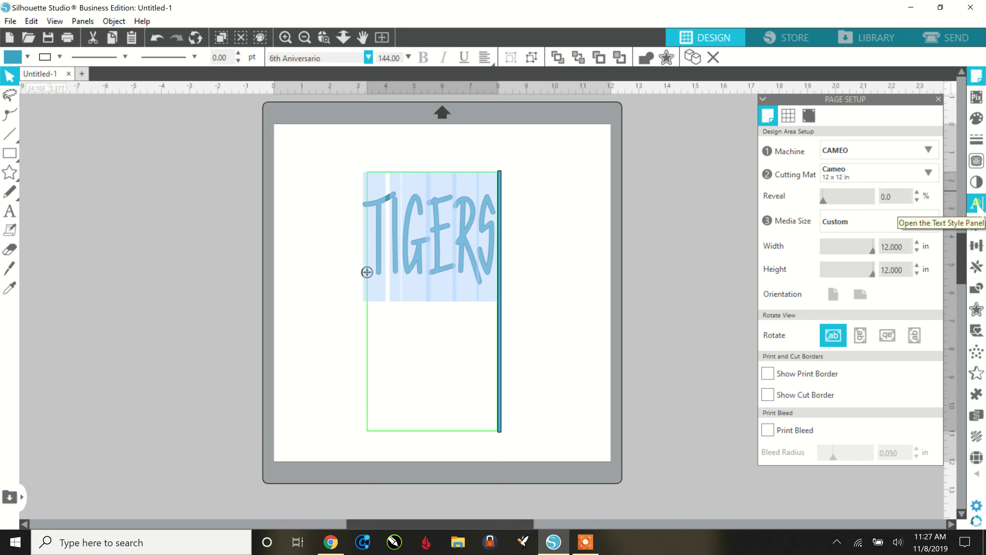
# - In the Text Style panel, try ABANDON, then set TIGERS in Academic M54
pyautogui.click(977, 205)
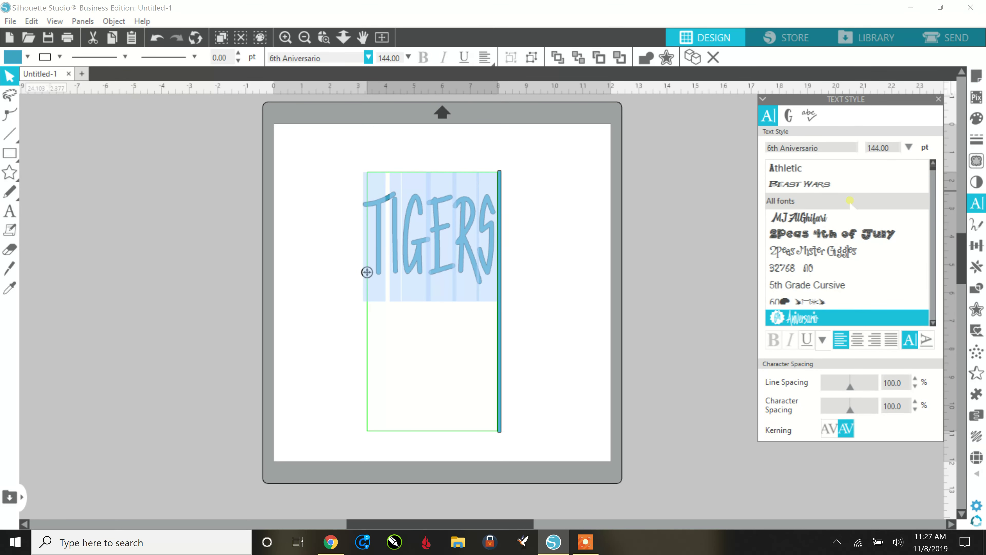
pyautogui.scroll(-3, 850, 206)
pyautogui.click(877, 235)
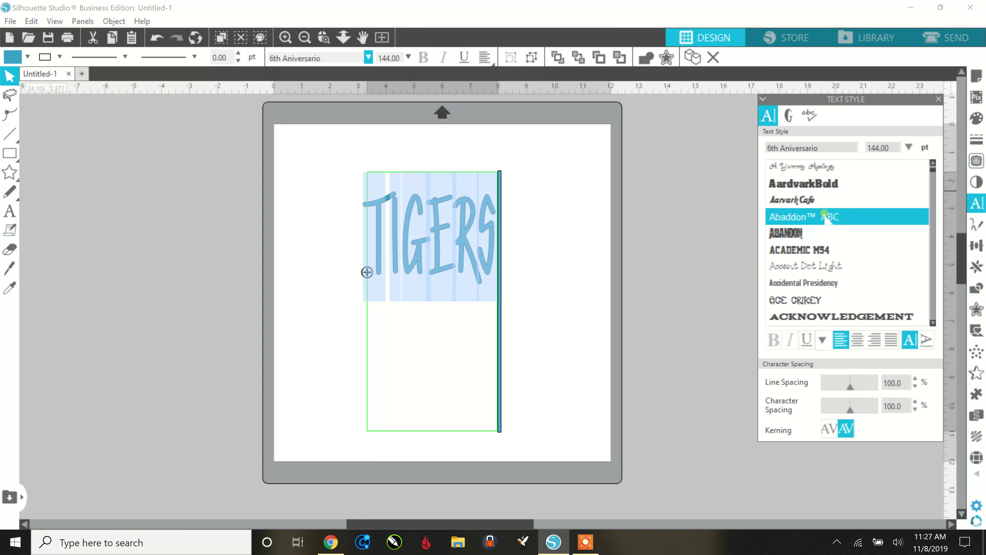
pyautogui.click(815, 251)
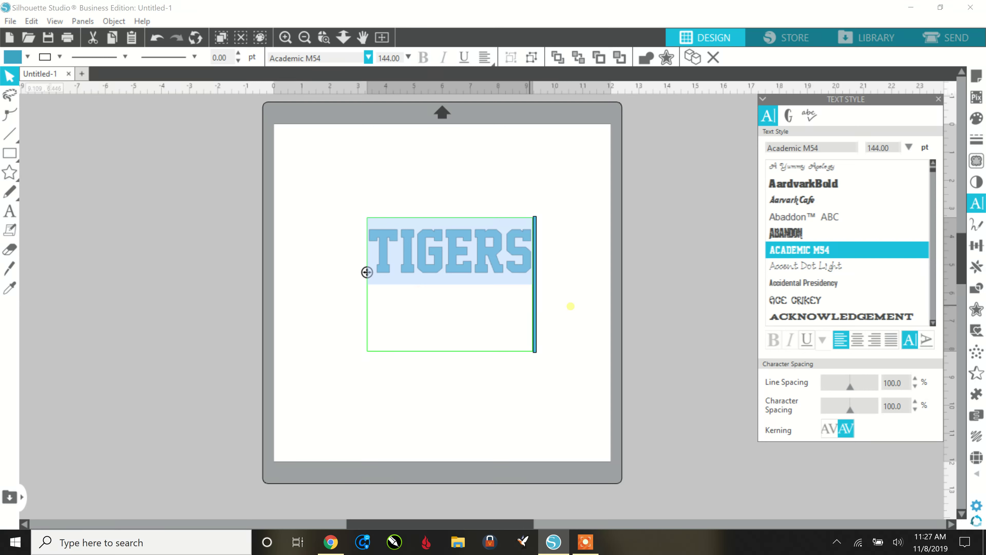
# - Ungroup TIGERS into separate letters and enlarge them to about 10 inches wide
pyautogui.rightClick(476, 275)
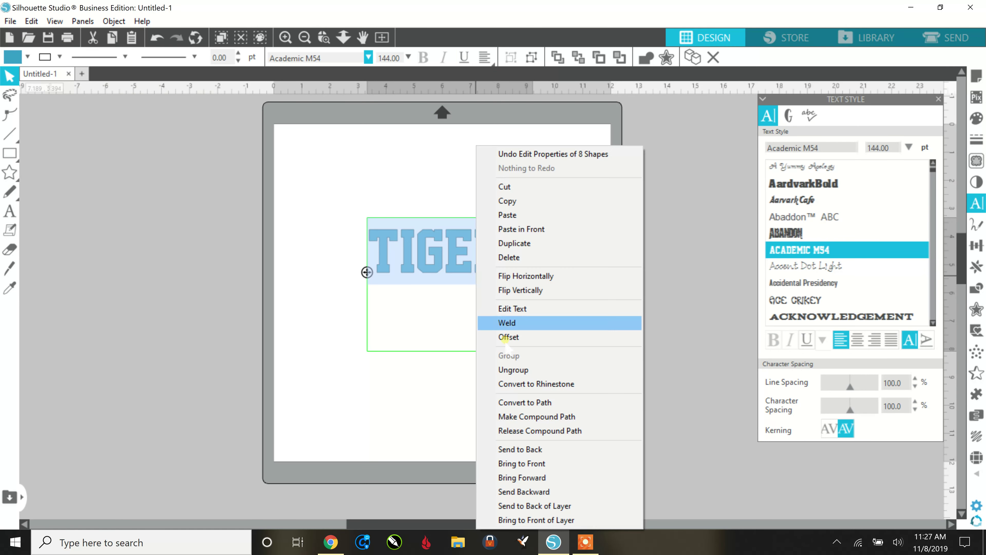
pyautogui.click(513, 368)
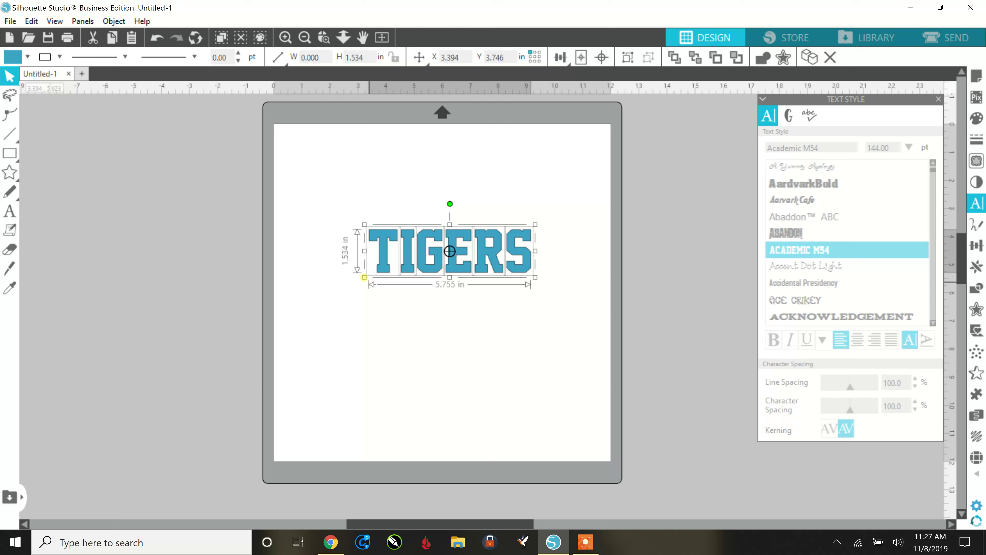
pyautogui.moveTo(360, 279); pyautogui.dragTo(297, 315)
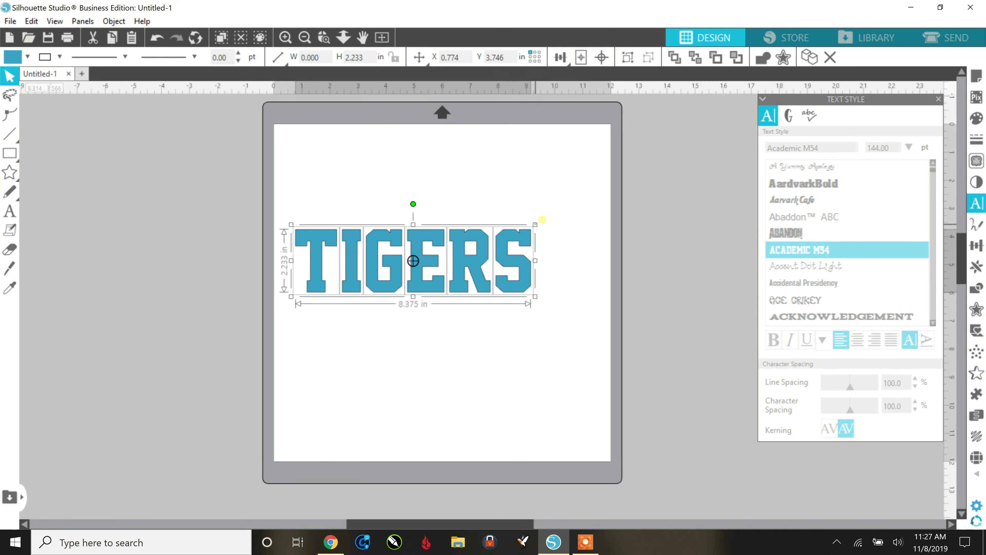
pyautogui.moveTo(535, 224); pyautogui.dragTo(581, 193)
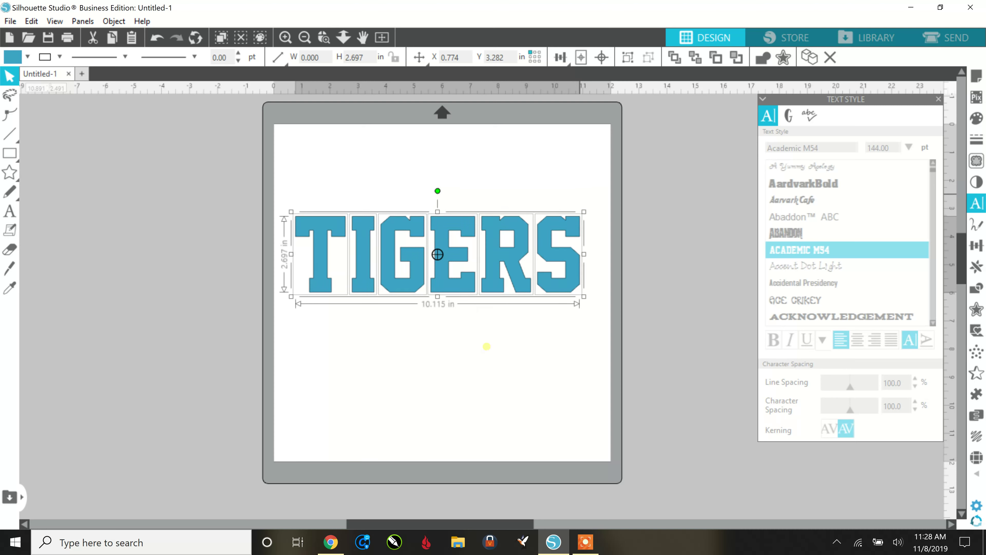
pyautogui.click(410, 356)
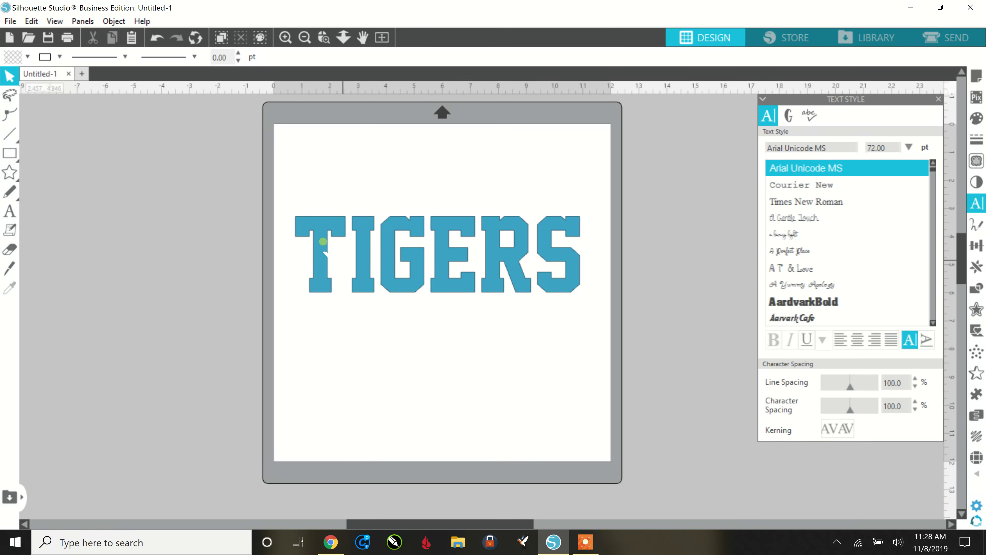
# - Nudge the T left, R right and S left to adjust spacing, then reselect the letters
pyautogui.moveTo(326, 233); pyautogui.dragTo(321, 233)
pyautogui.press('Escape')
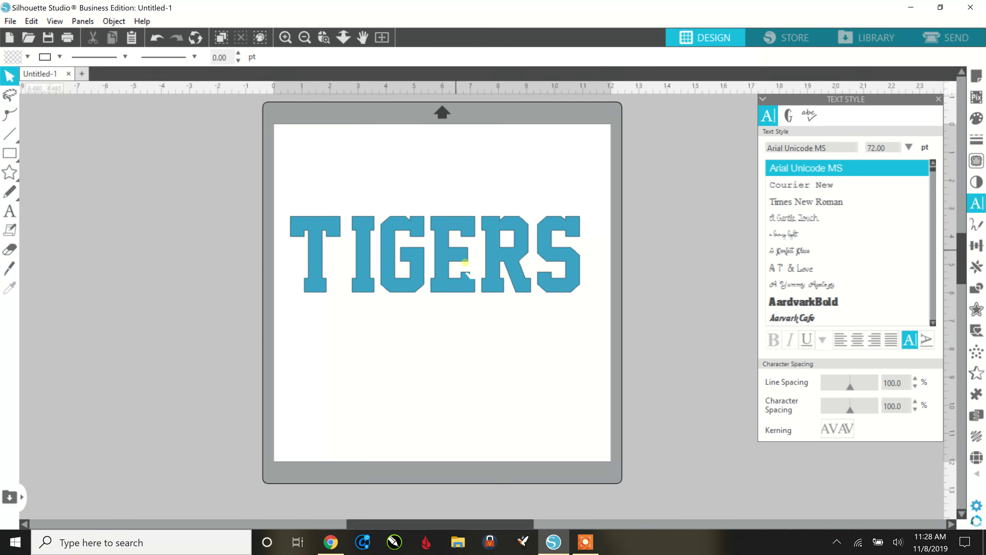
pyautogui.moveTo(492, 285); pyautogui.dragTo(496, 285)
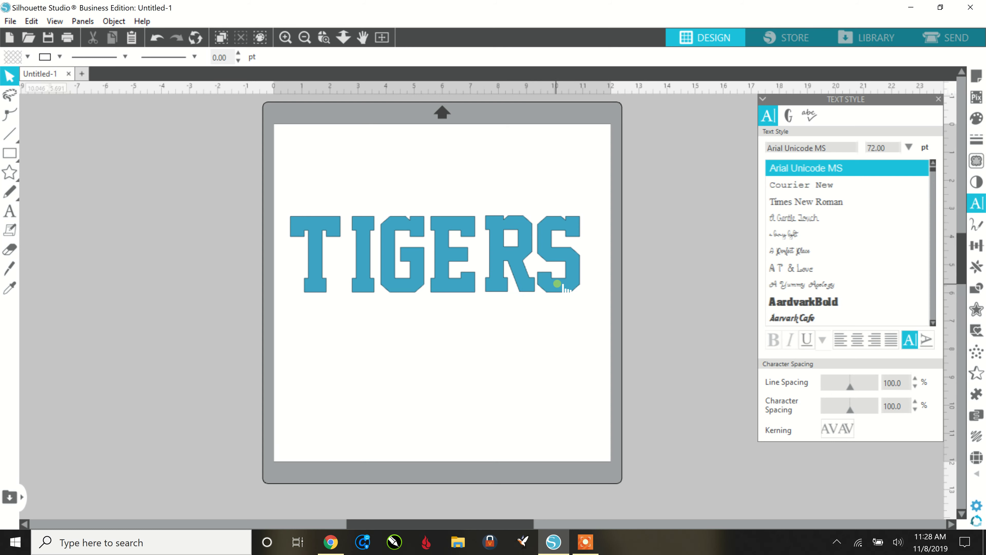
pyautogui.moveTo(557, 285); pyautogui.dragTo(556, 286)
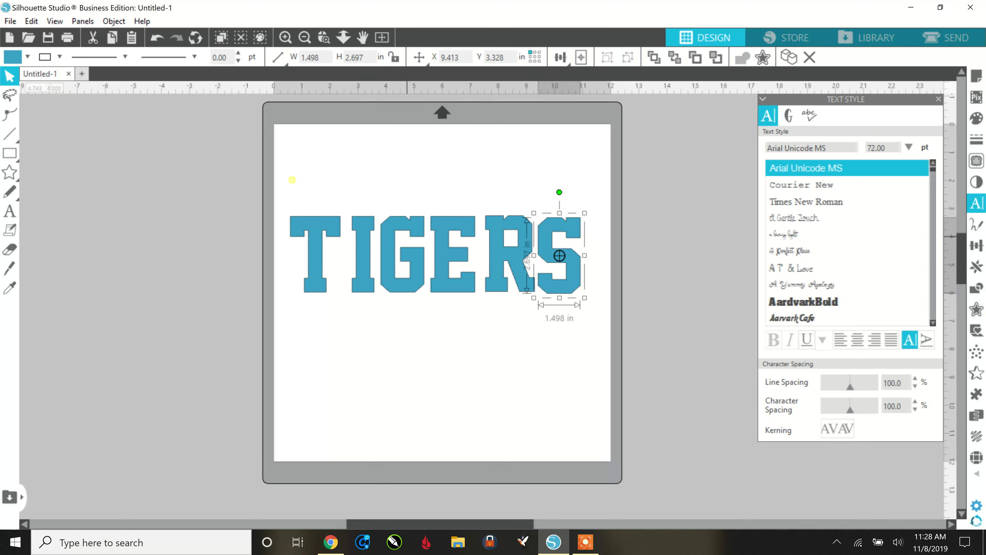
pyautogui.moveTo(273, 184); pyautogui.dragTo(622, 314)
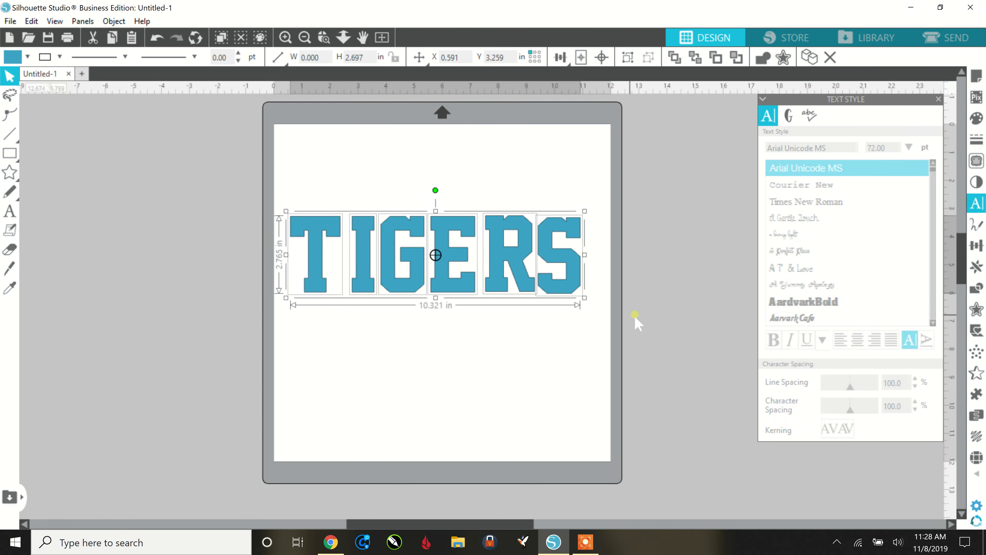
# - Space the TIGERS letters evenly and align them along their bottom edges
pyautogui.click(976, 246)
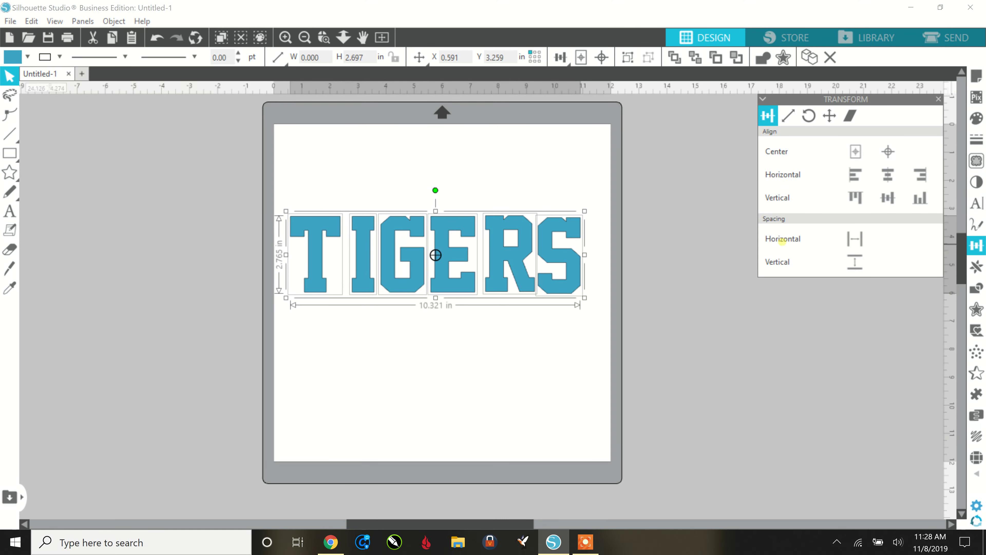
pyautogui.click(855, 239)
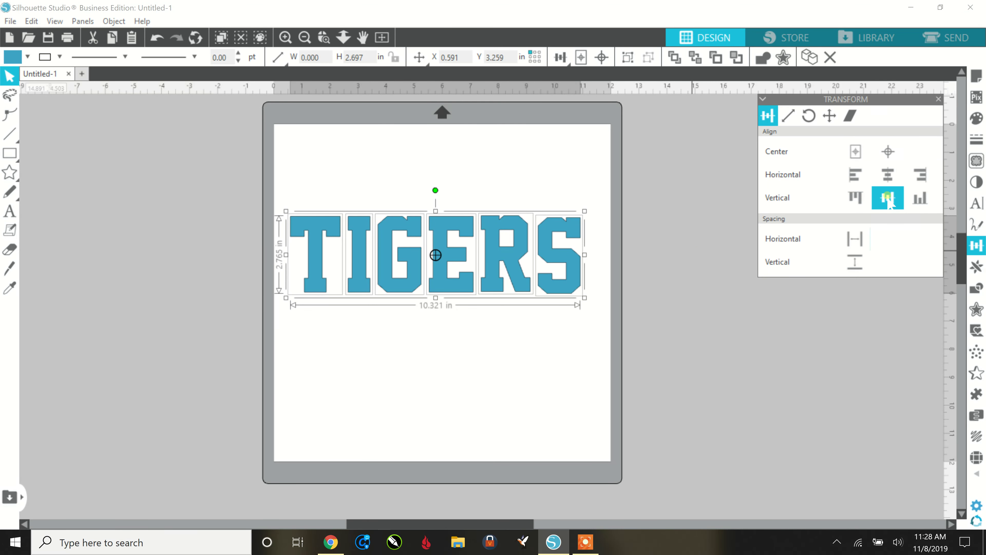
pyautogui.click(921, 200)
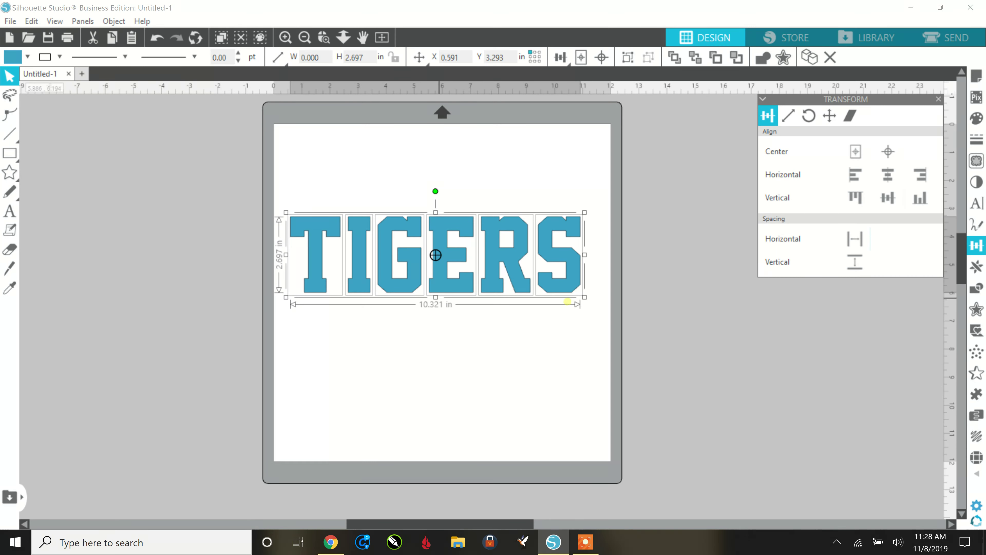
# - Group the six letters into one object and shift it slightly right
pyautogui.rightClick(485, 328)
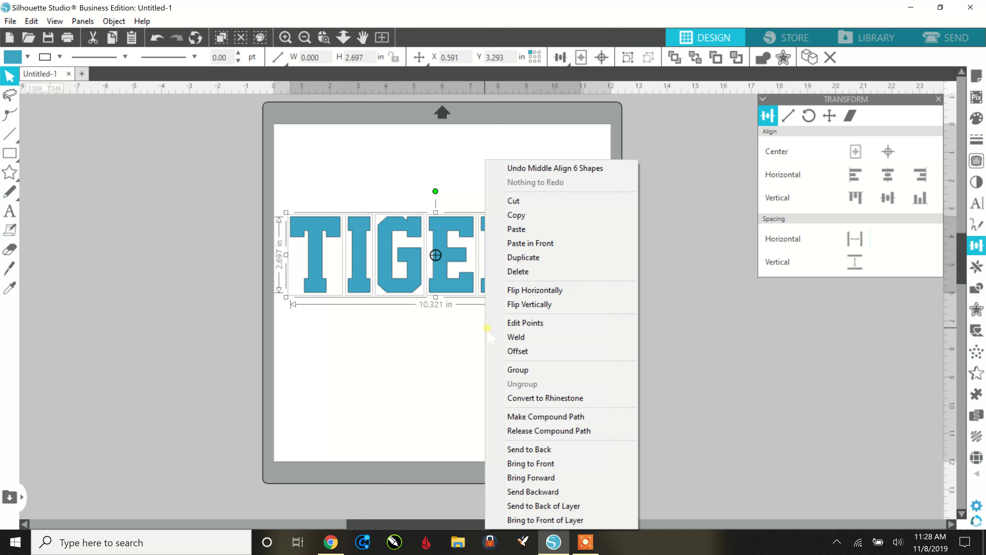
pyautogui.click(504, 368)
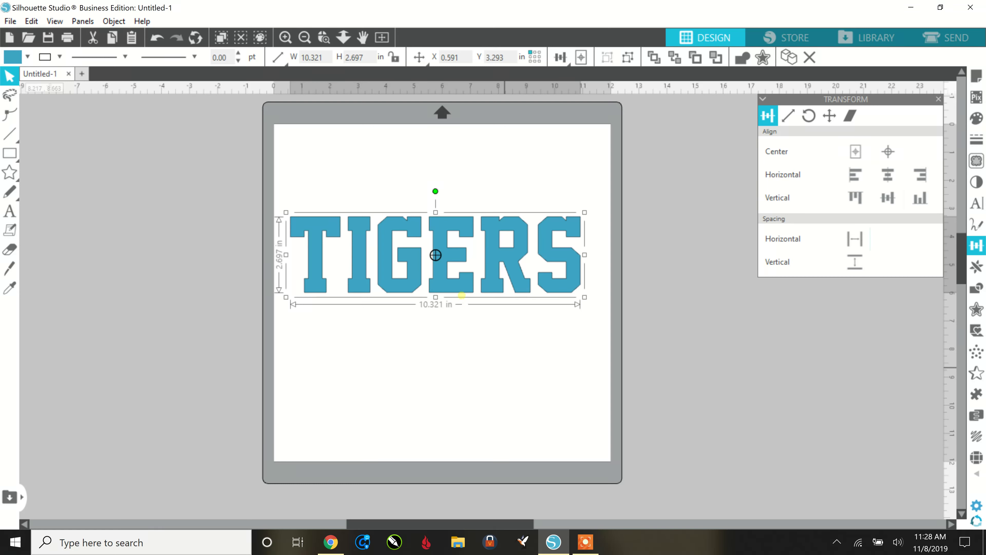
pyautogui.moveTo(453, 285); pyautogui.dragTo(455, 285)
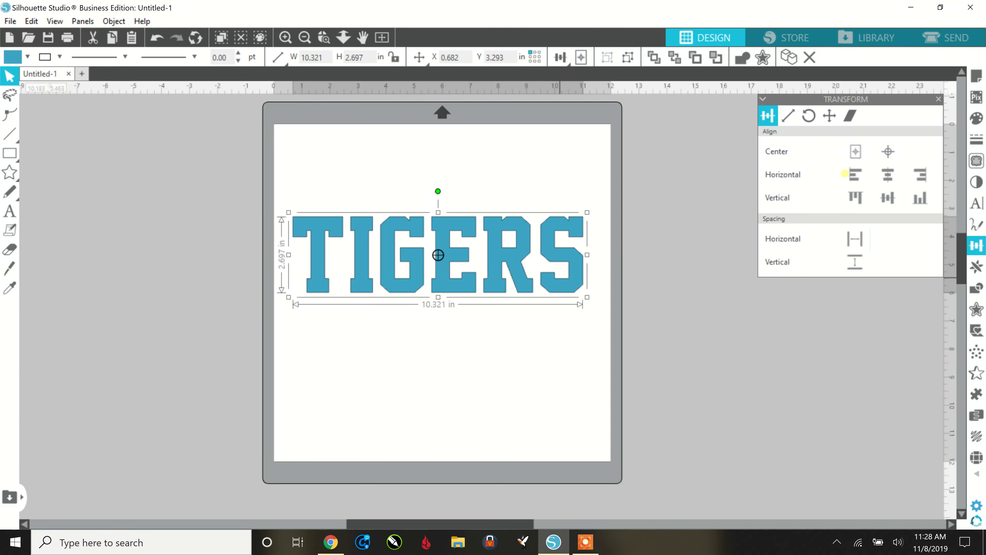
# - Fill TIGERS with purple and set its outline colour to none
pyautogui.click(977, 118)
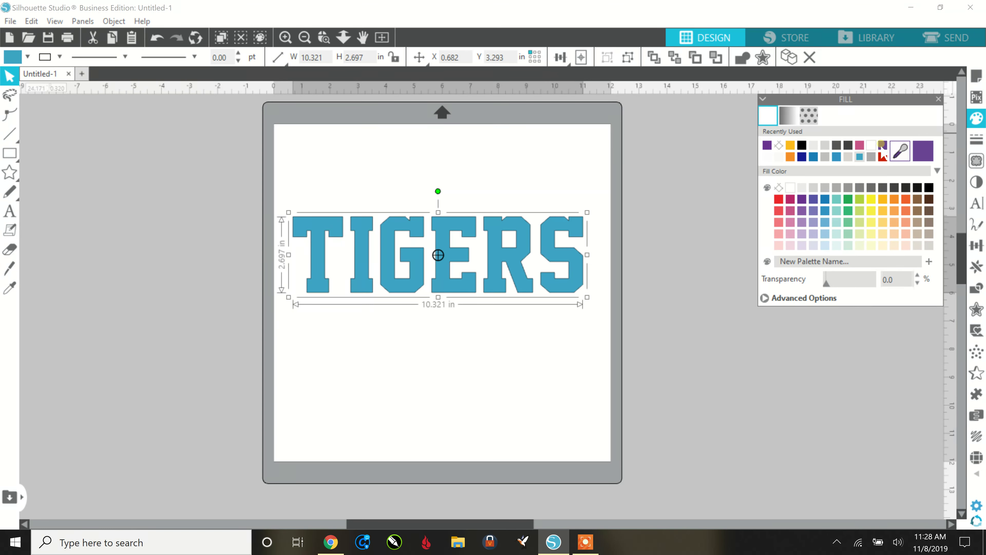
pyautogui.click(882, 146)
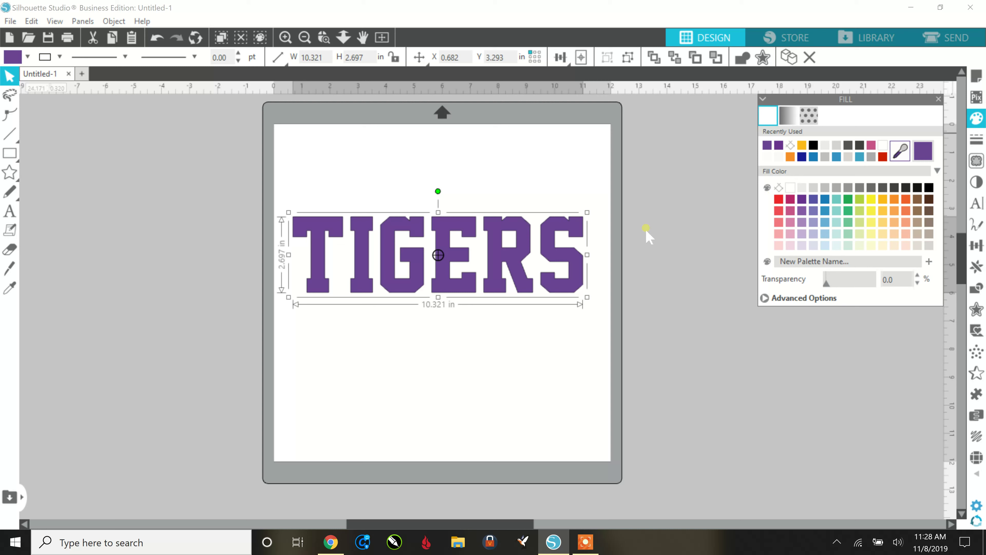
pyautogui.click(27, 57)
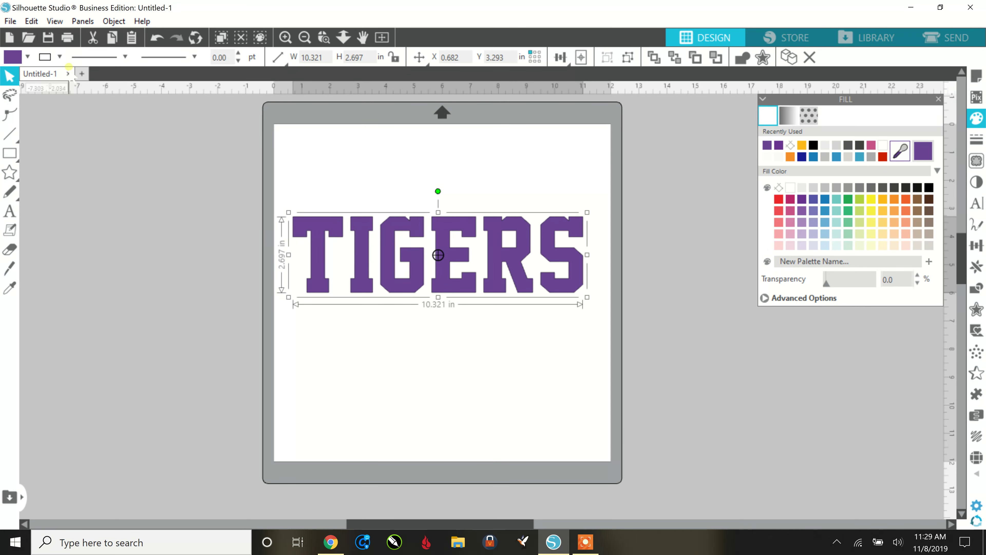
pyautogui.click(60, 57)
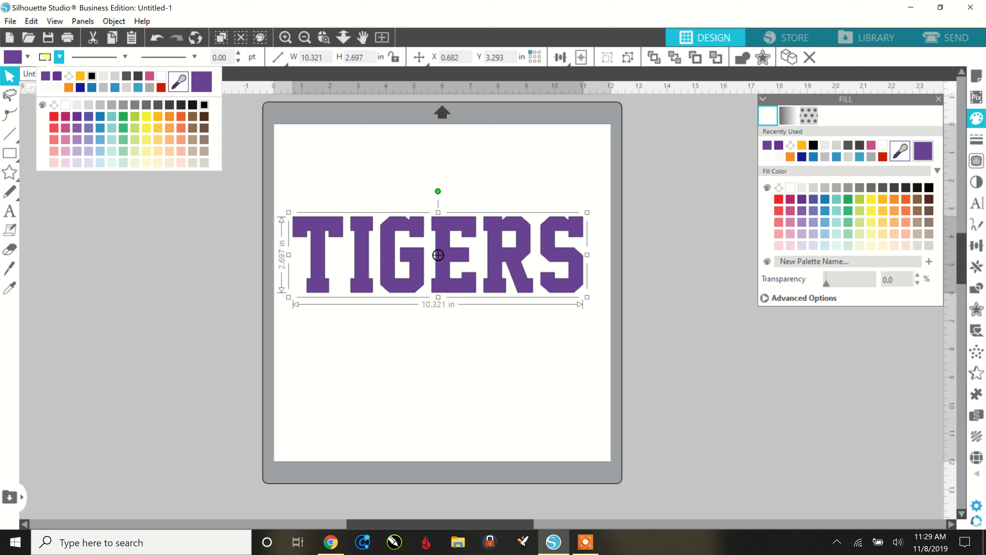
pyautogui.click(54, 105)
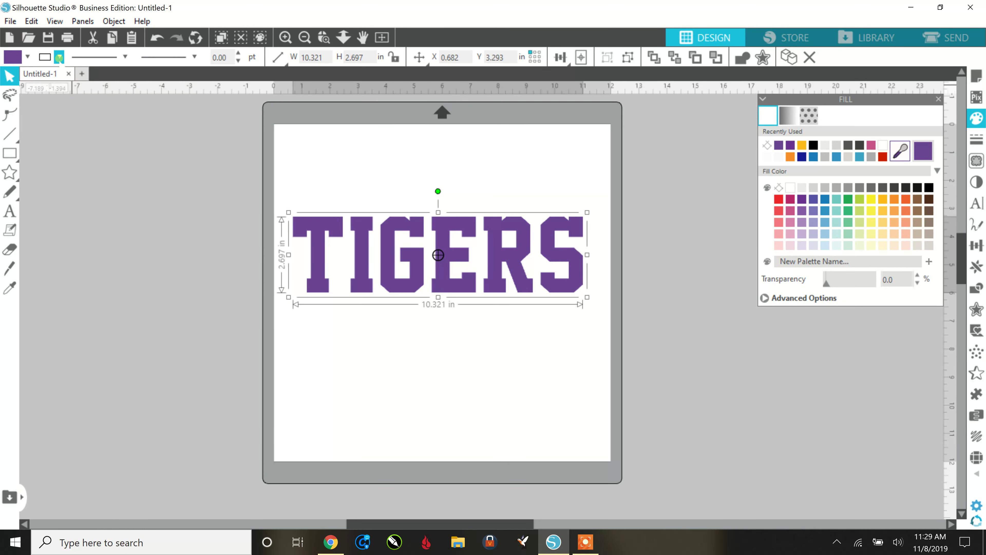
pyautogui.click(59, 58)
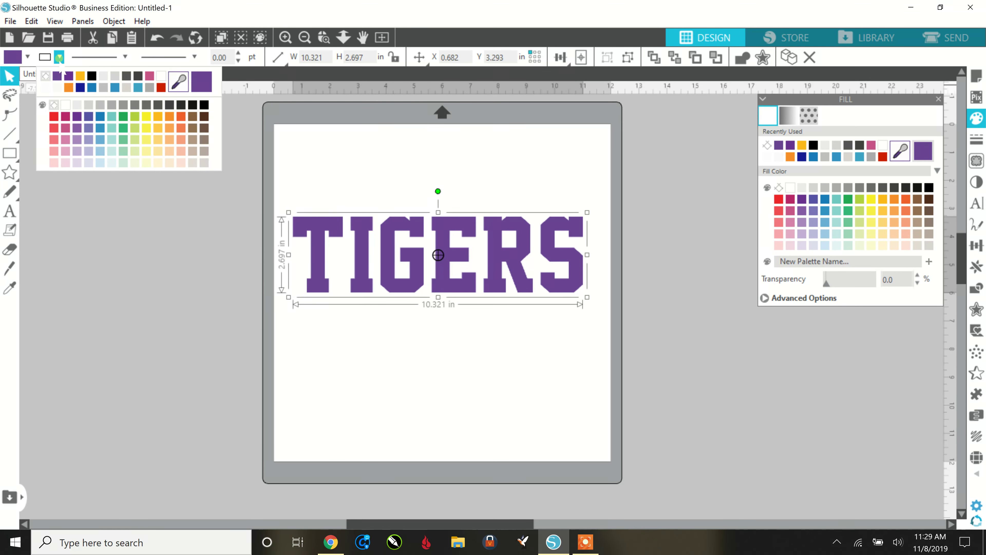
# - Give TIGERS a yellow outline 6 pt thick
pyautogui.click(157, 117)
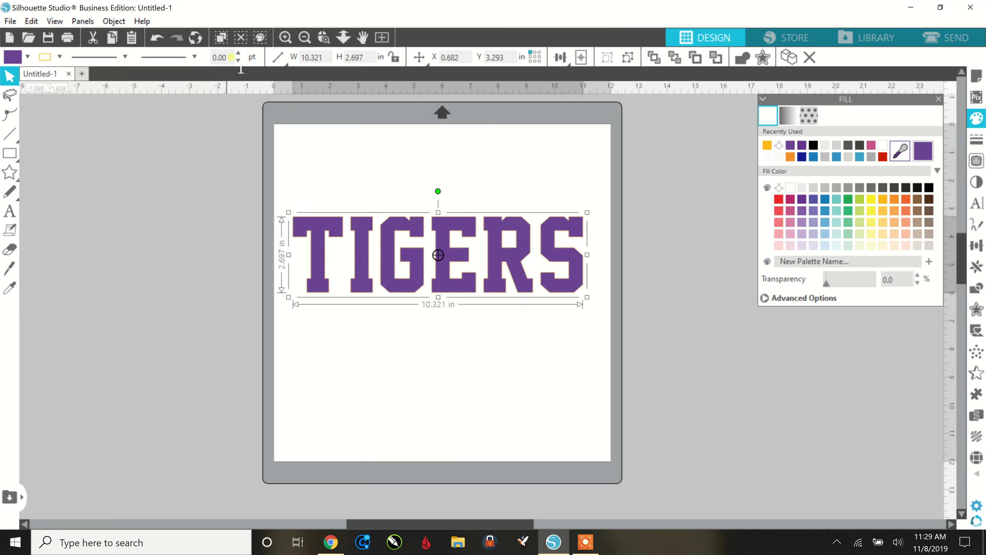
pyautogui.moveTo(230, 57); pyautogui.dragTo(214, 57)
pyautogui.write('6')
pyautogui.press('Return')
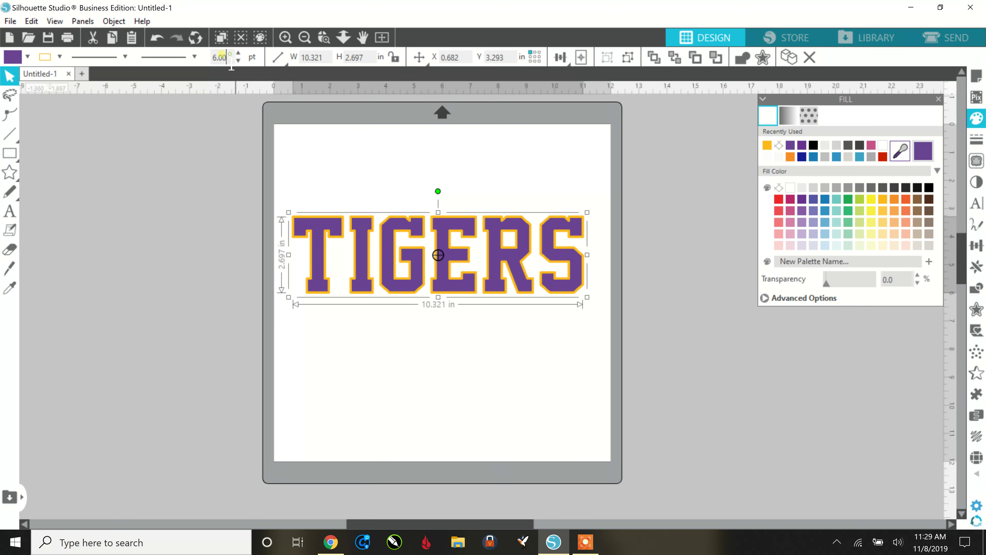
# - Remove the outline with 0 width and no line colour, then nudge TIGERS up-right
pyautogui.moveTo(232, 67); pyautogui.dragTo(213, 65)
pyautogui.write('0.')
pyautogui.press('Return')
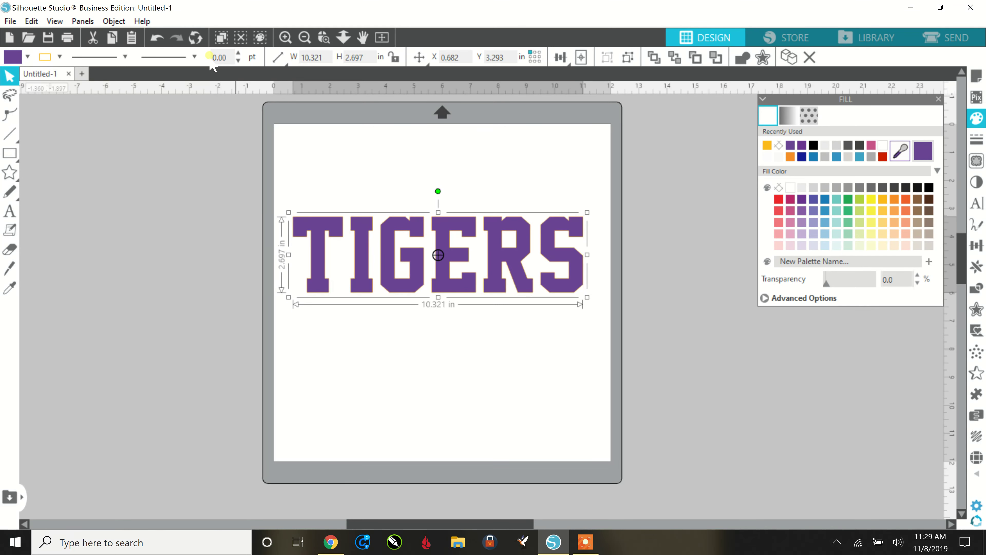
pyautogui.click(60, 58)
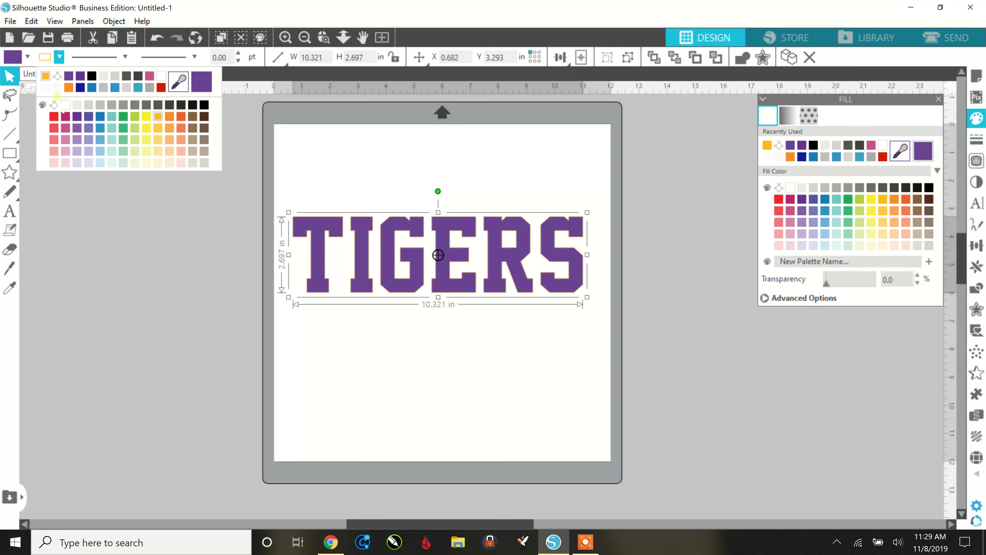
pyautogui.click(54, 105)
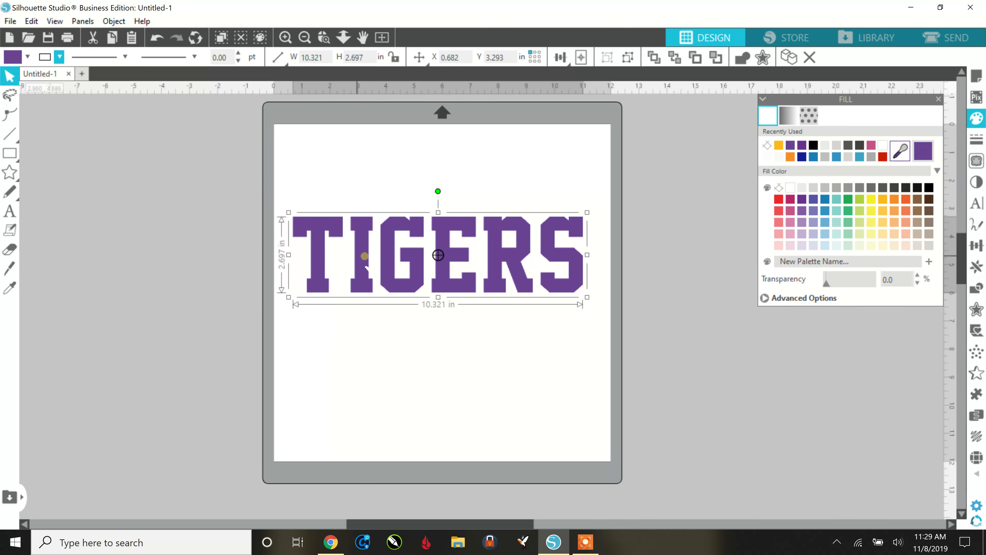
pyautogui.moveTo(365, 257); pyautogui.dragTo(368, 253)
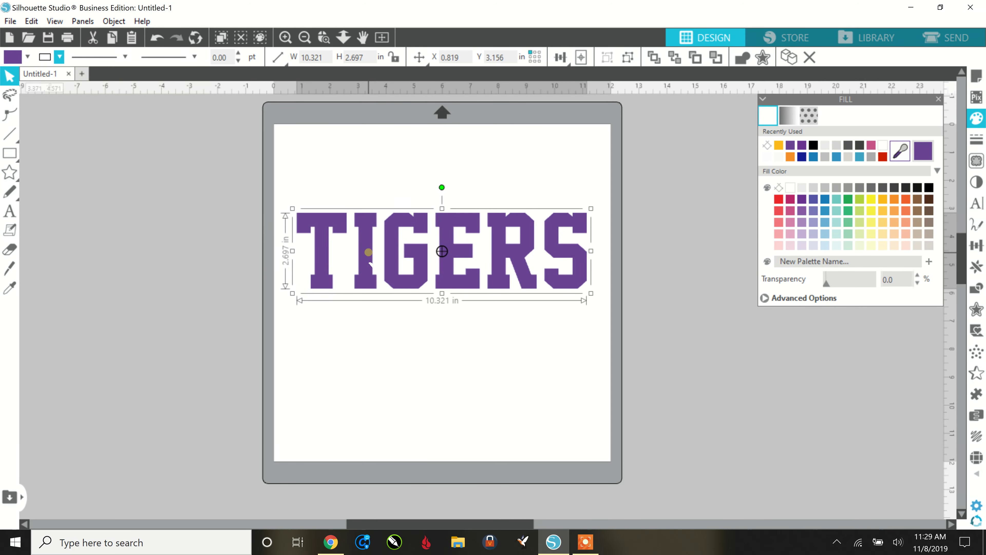
# - Apply the arched ABC warp template from the Warp panel to TIGERS
pyautogui.click(85, 22)
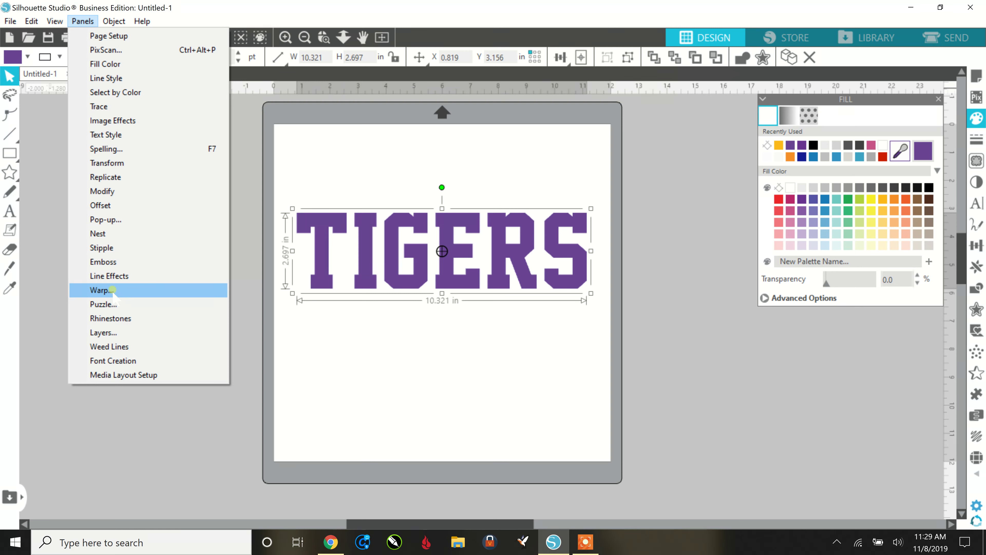
pyautogui.click(112, 289)
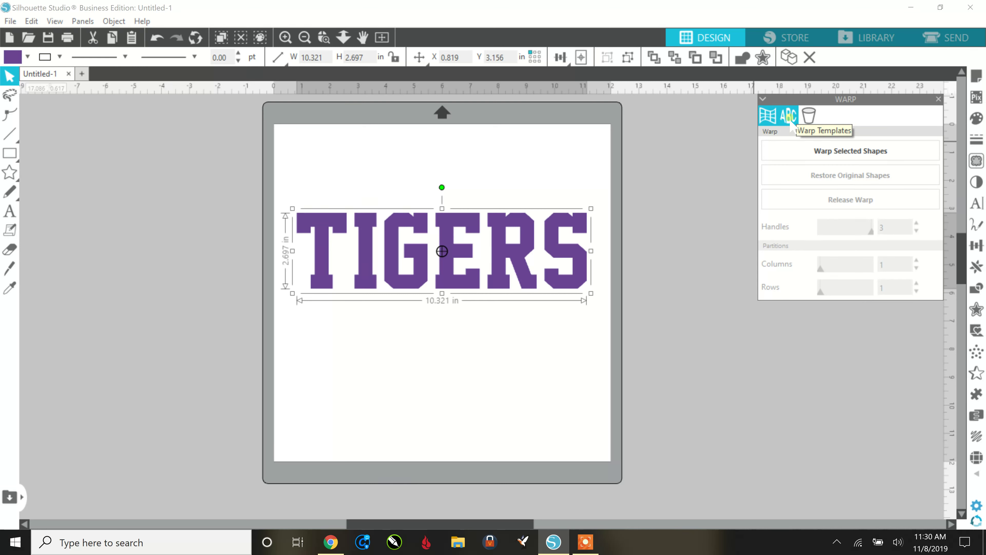
pyautogui.click(788, 117)
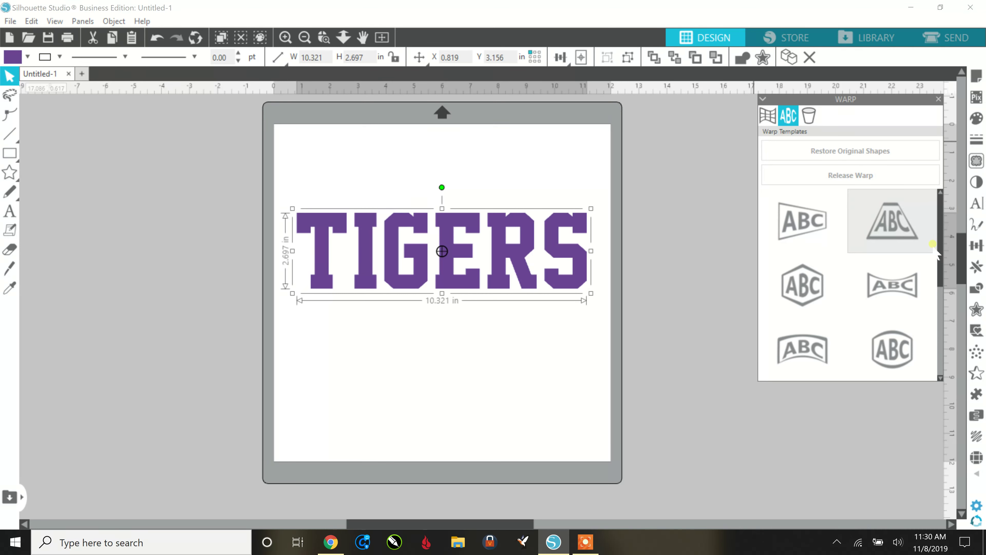
pyautogui.click(942, 266)
pyautogui.moveTo(941, 267)
pyautogui.mouseDown()
pyautogui.moveTo(940, 317)
pyautogui.moveTo(940, 279)
pyautogui.mouseUp()
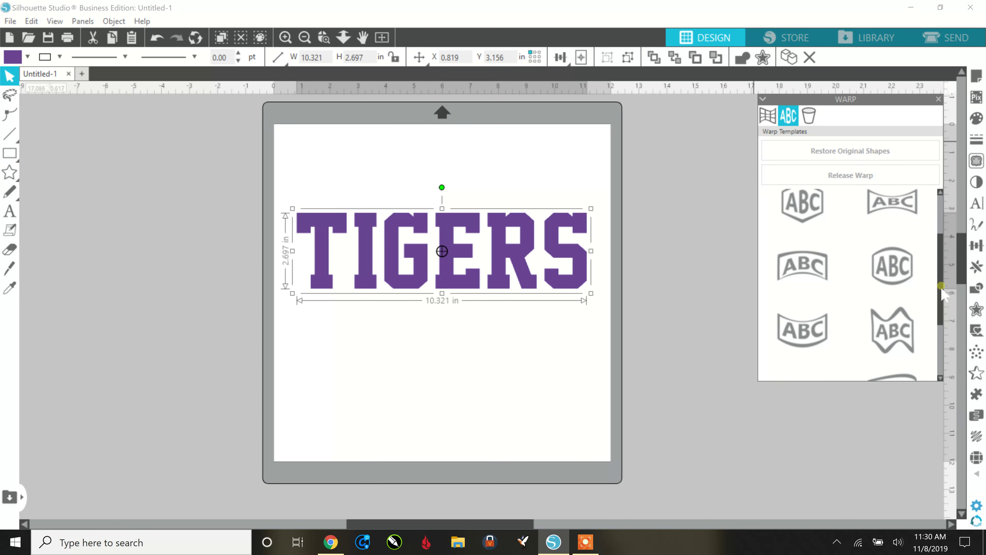
pyautogui.click(815, 265)
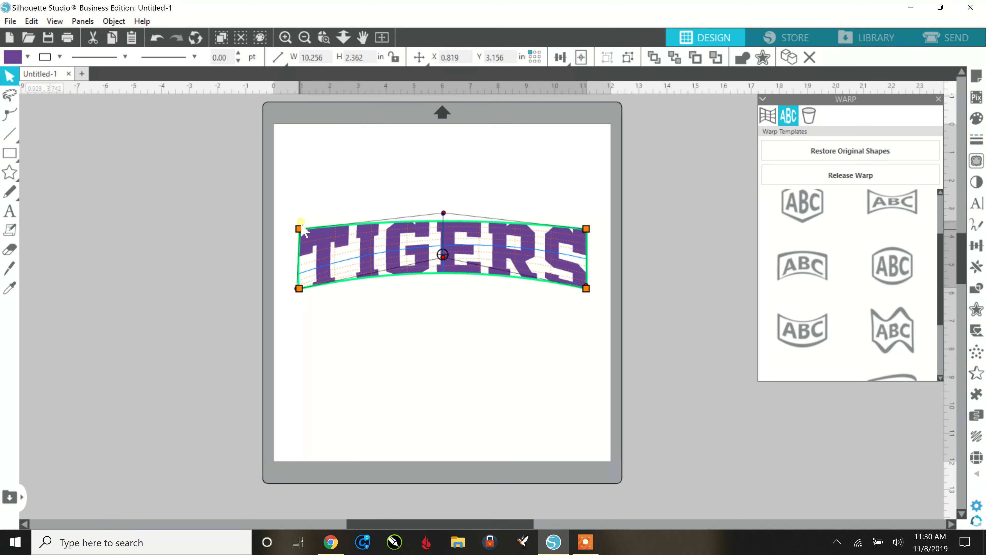
# - Raise the warp corners, side points and bottom middle, deepening the arch to 10.186 × 3.623 in
pyautogui.moveTo(299, 229); pyautogui.dragTo(301, 203)
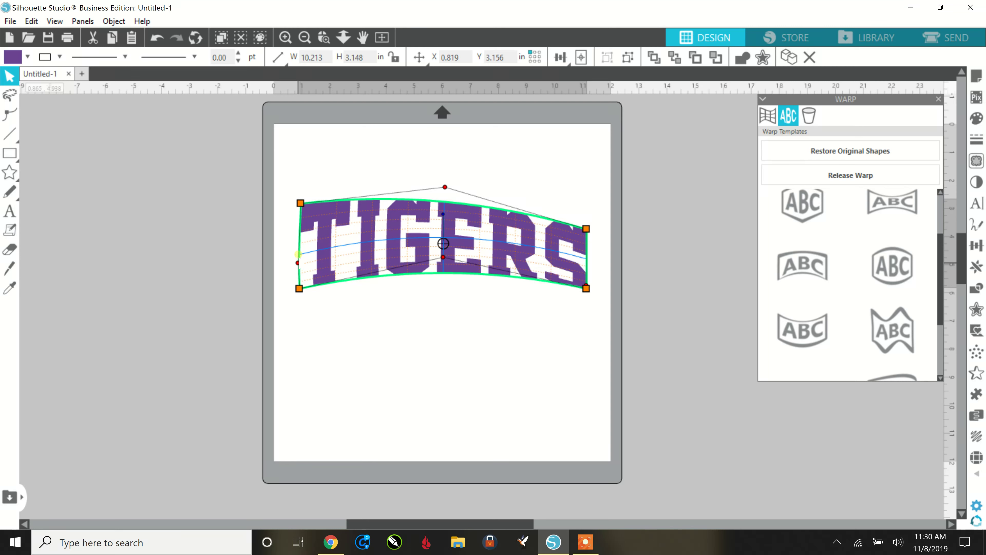
pyautogui.moveTo(299, 254); pyautogui.dragTo(300, 247)
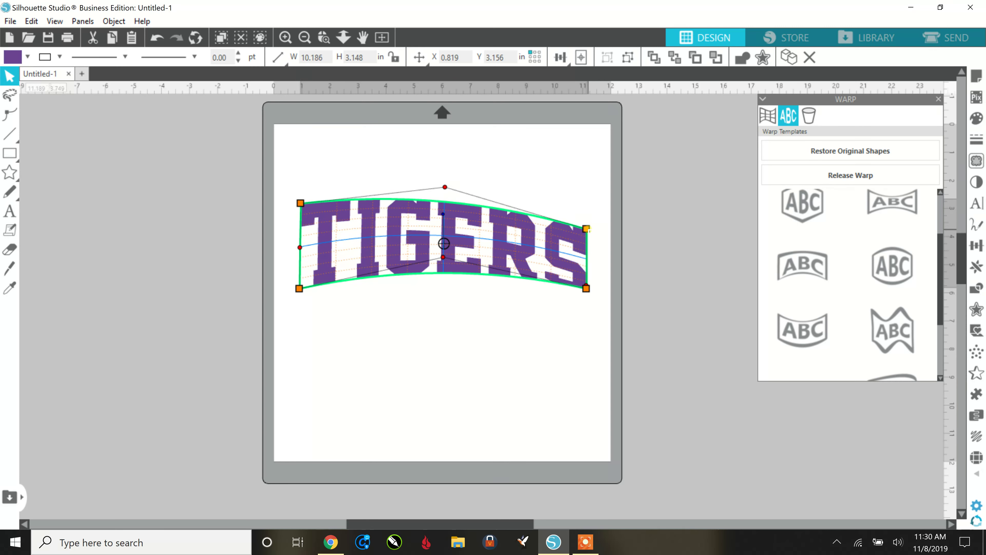
pyautogui.moveTo(587, 229); pyautogui.dragTo(587, 206)
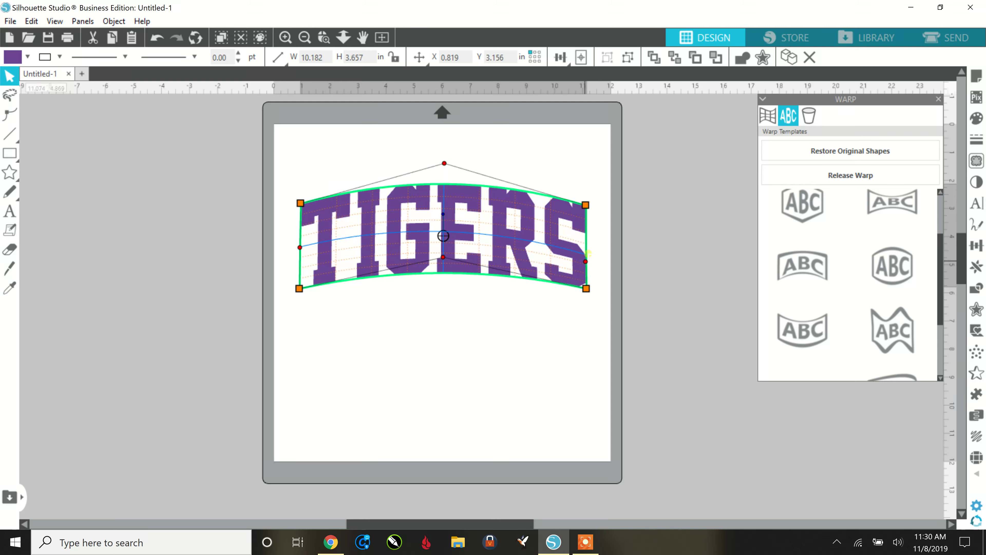
pyautogui.moveTo(588, 248); pyautogui.dragTo(586, 248)
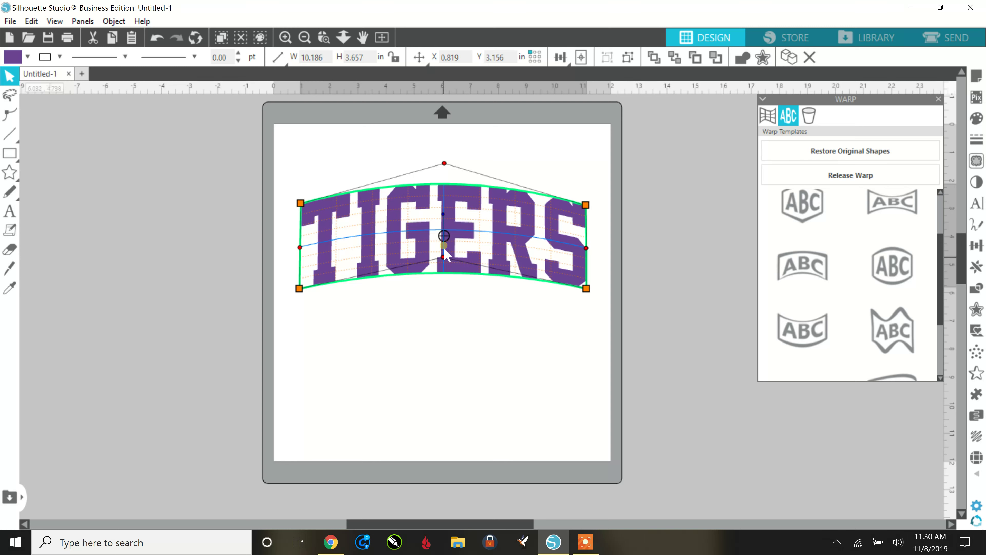
pyautogui.moveTo(443, 245); pyautogui.dragTo(443, 245)
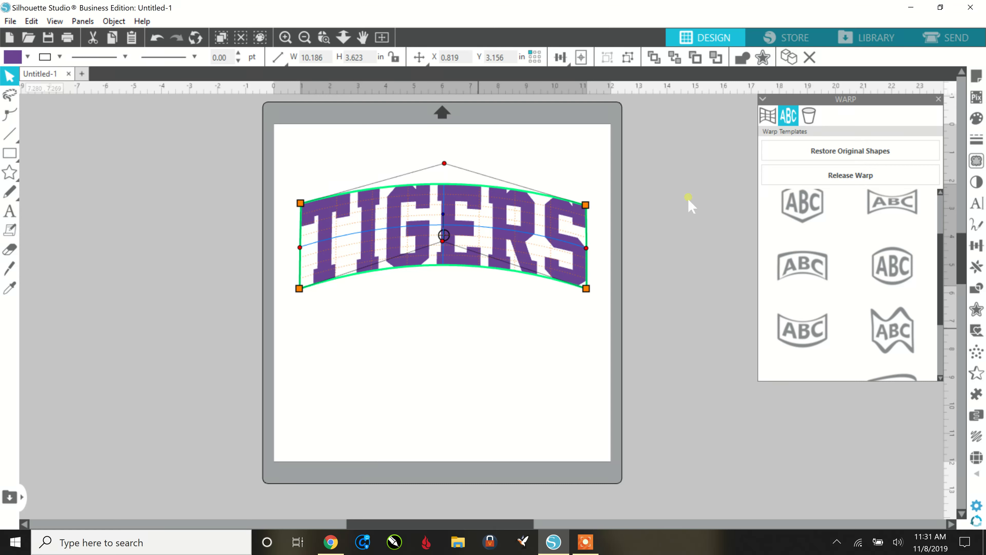
# - Turn on Show Grid in Page Setup's Grid Settings and zoom in on the design
pyautogui.click(976, 76)
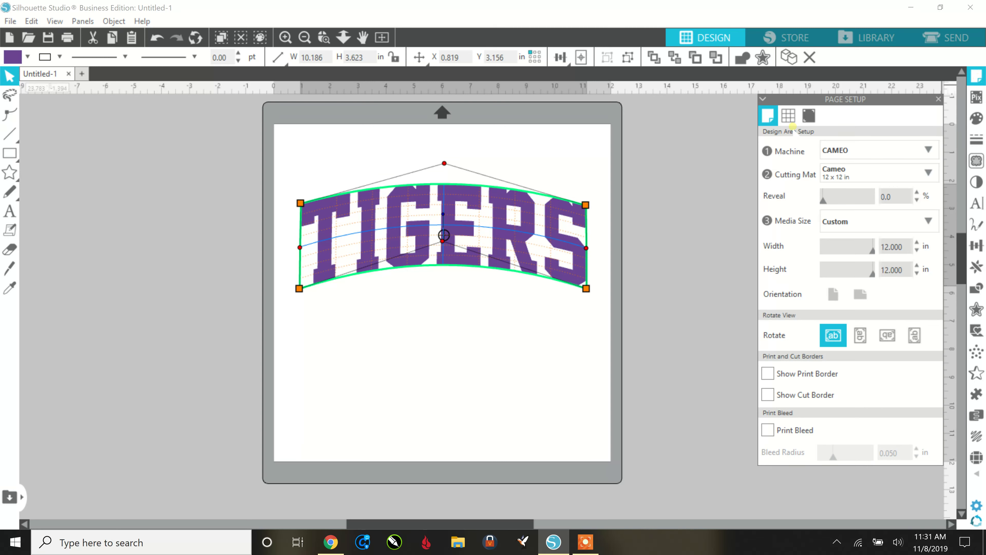
pyautogui.click(790, 119)
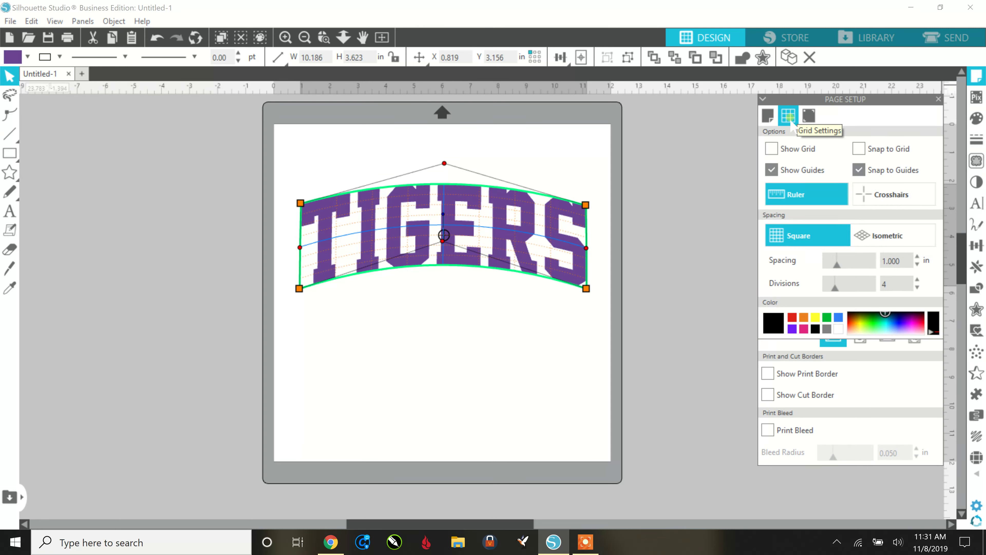
pyautogui.click(788, 146)
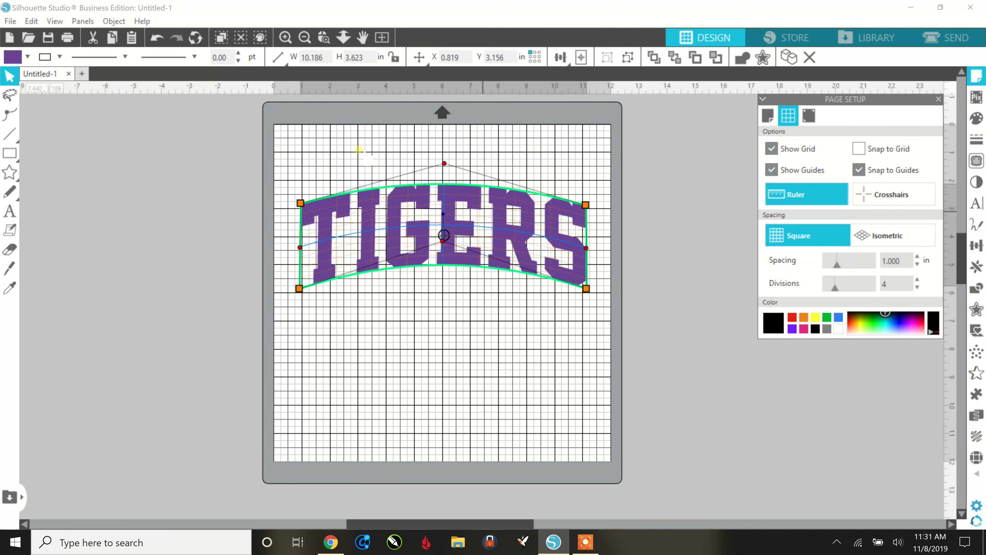
pyautogui.click(285, 38)
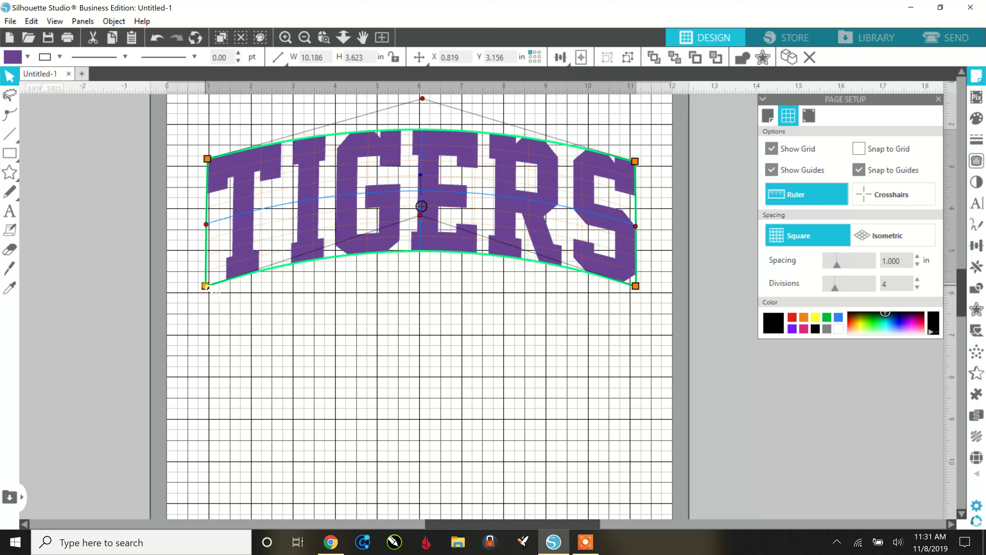
# - Adjust the left and right warp corners and side points, narrowing TIGERS to 10.028 × 3.619 in
pyautogui.moveTo(206, 285); pyautogui.dragTo(209, 285)
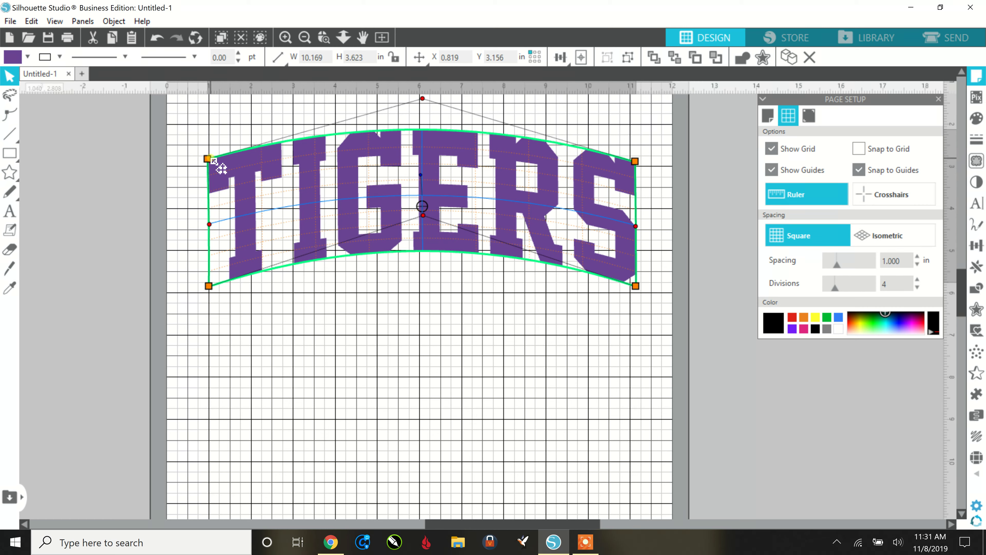
pyautogui.moveTo(208, 159); pyautogui.dragTo(209, 159)
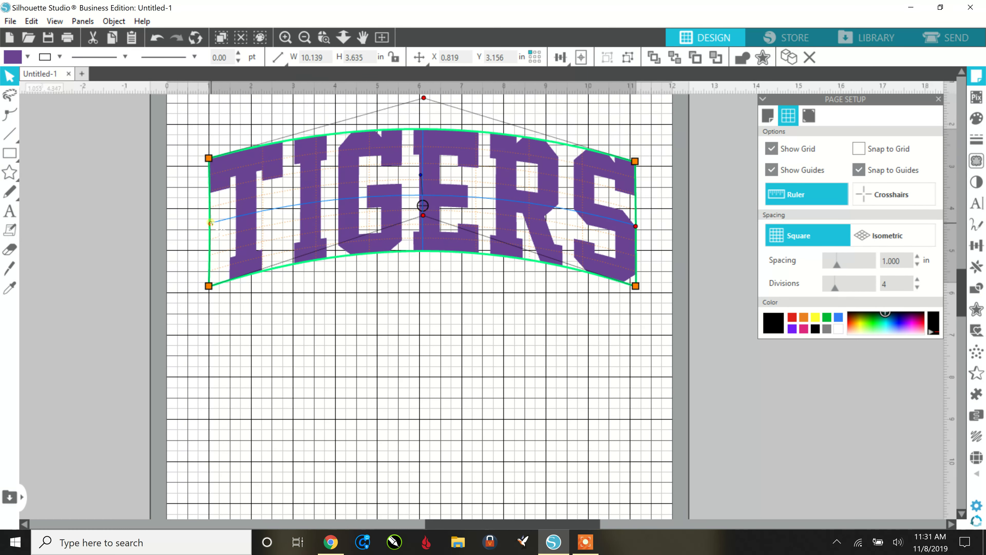
pyautogui.moveTo(209, 223); pyautogui.dragTo(207, 222)
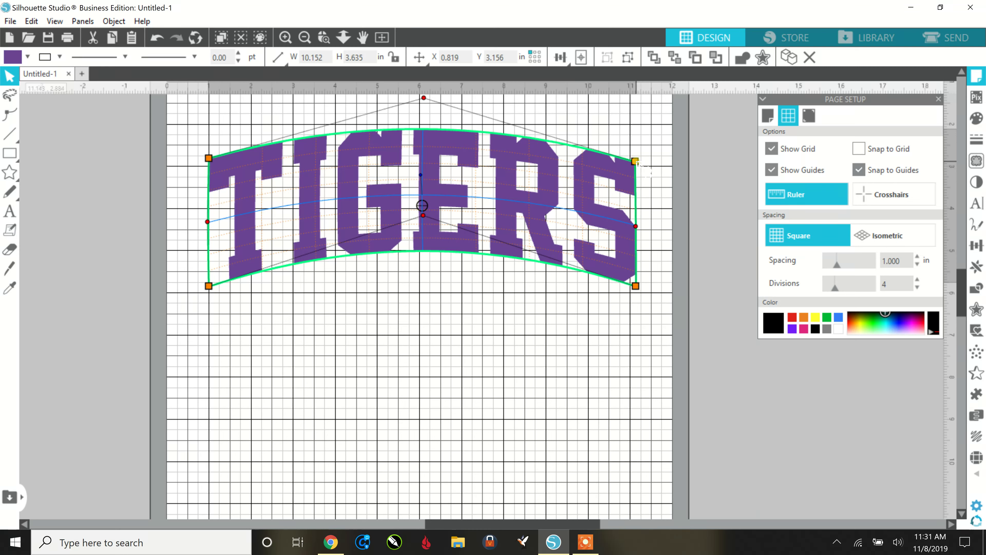
pyautogui.moveTo(635, 161); pyautogui.dragTo(629, 162)
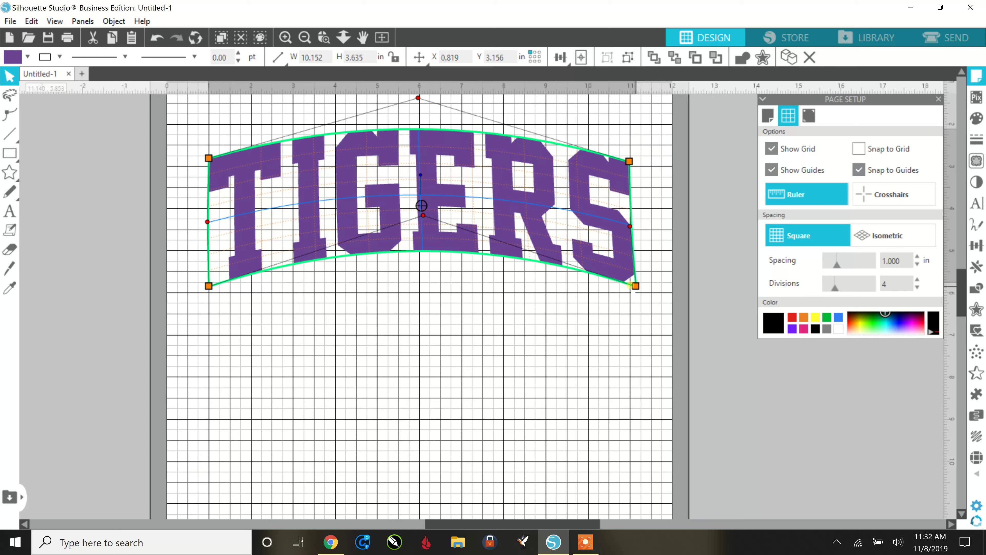
pyautogui.moveTo(635, 287); pyautogui.dragTo(630, 286)
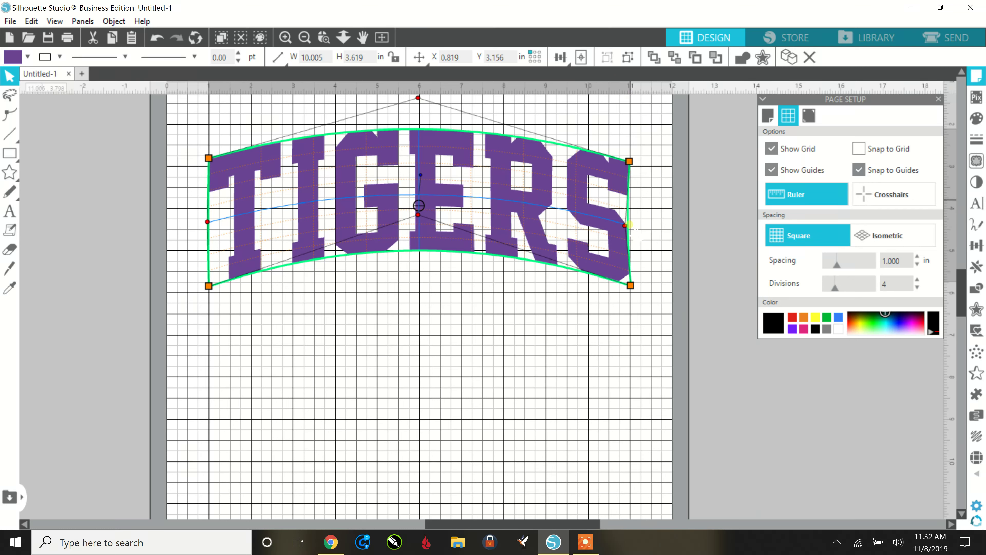
pyautogui.moveTo(629, 224); pyautogui.dragTo(630, 224)
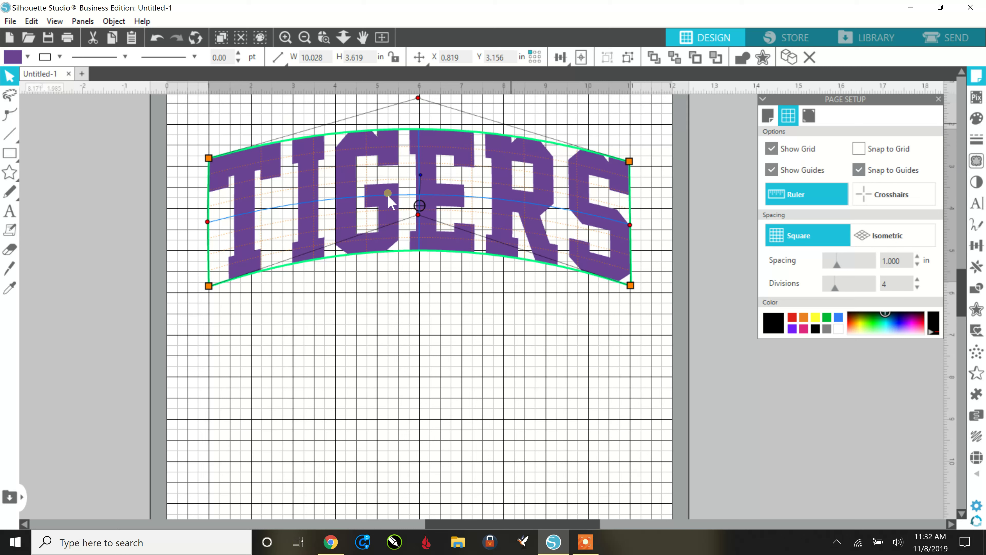
# - Release the warp on TIGERS from the Warp panel, keeping the arched letter shapes
pyautogui.rightClick(461, 216)
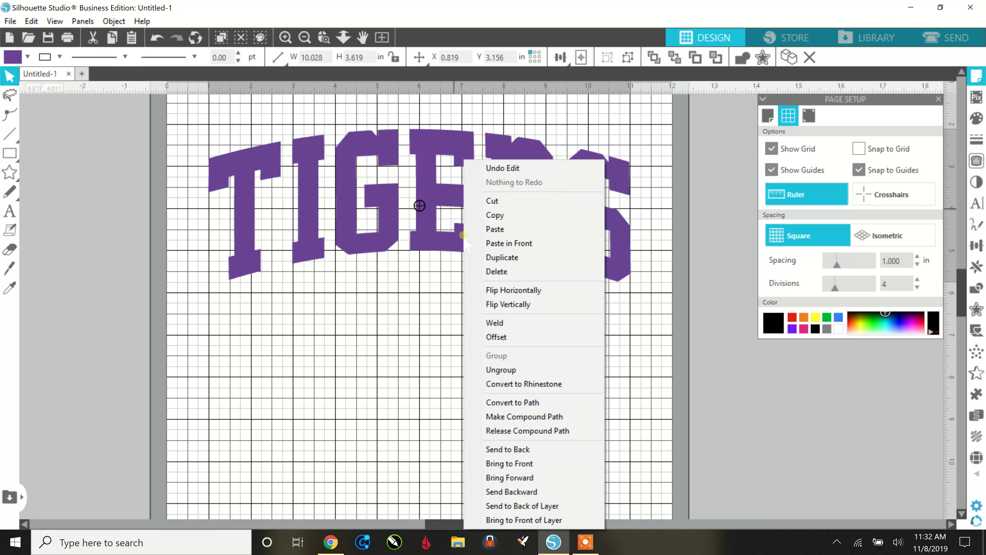
pyautogui.click(156, 38)
pyautogui.click(156, 38)
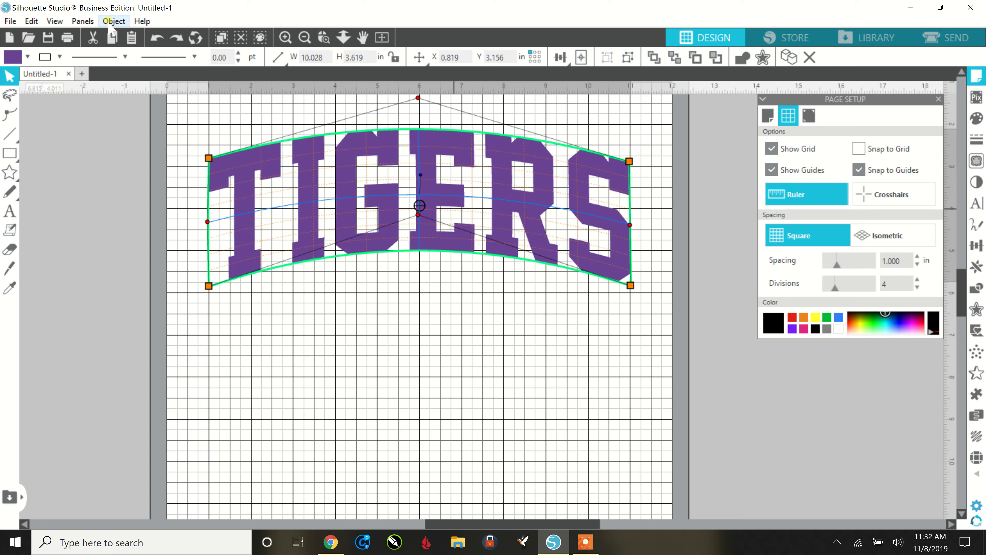
pyautogui.click(82, 21)
pyautogui.click(101, 290)
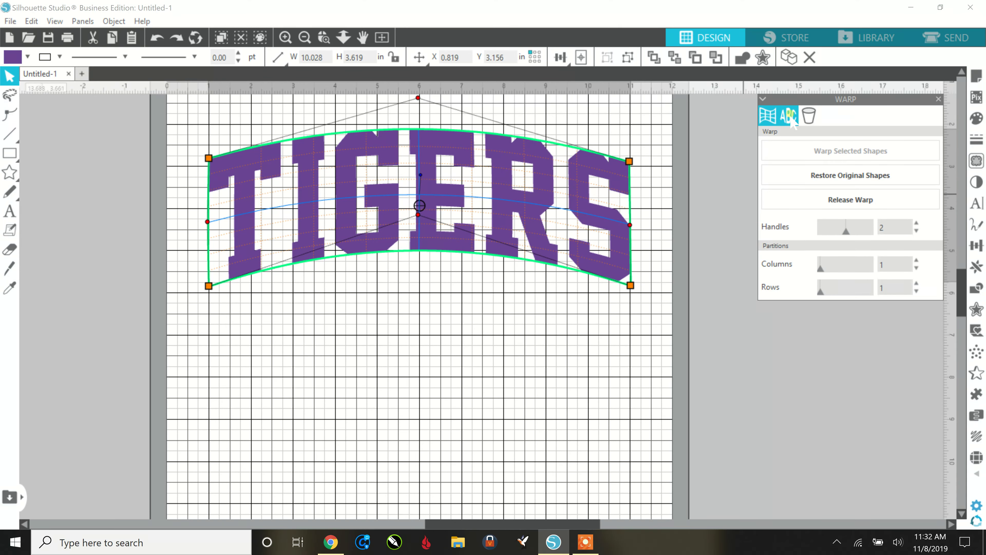
pyautogui.click(849, 198)
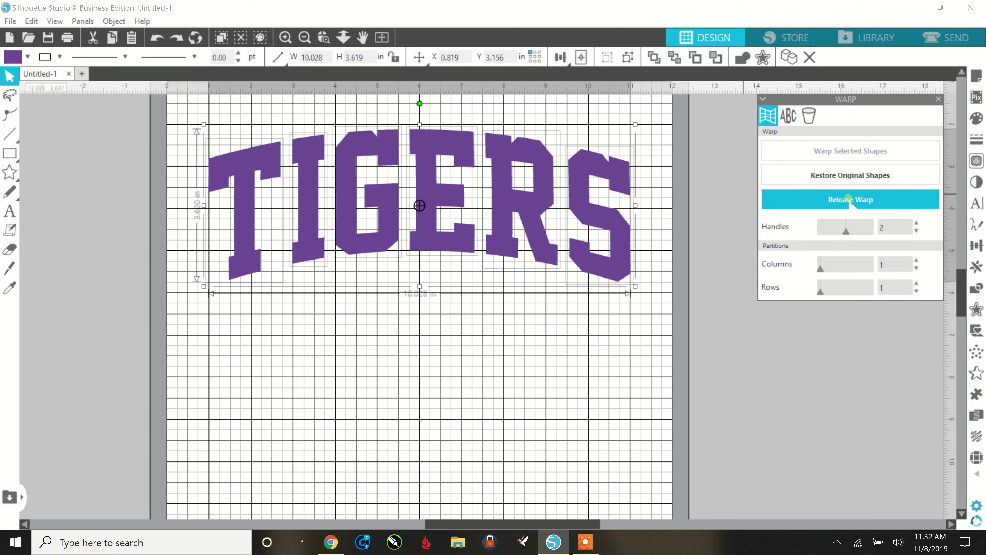
# - Undo an accidental shift of the T, then group all the TIGERS letters
pyautogui.click(477, 328)
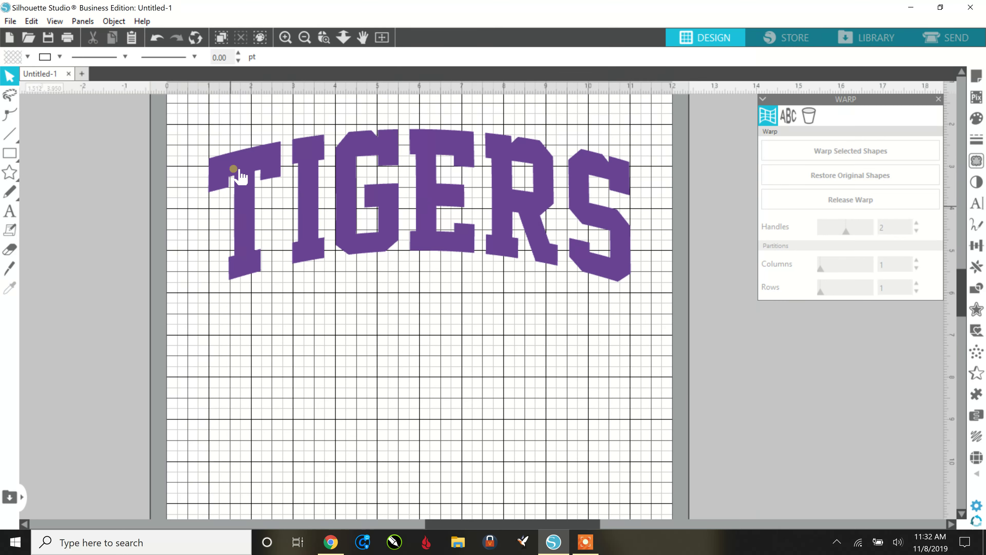
pyautogui.moveTo(255, 213); pyautogui.dragTo(248, 221)
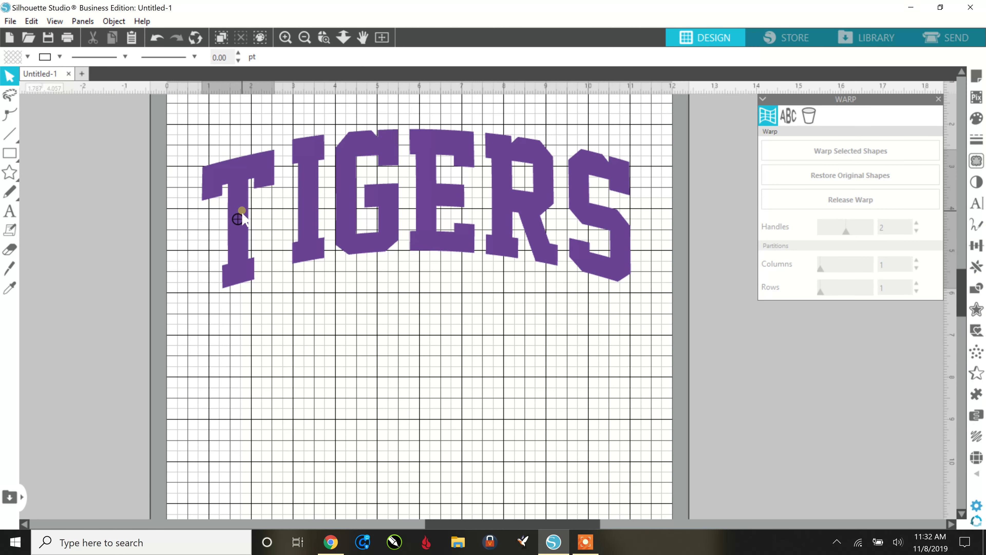
pyautogui.click(157, 38)
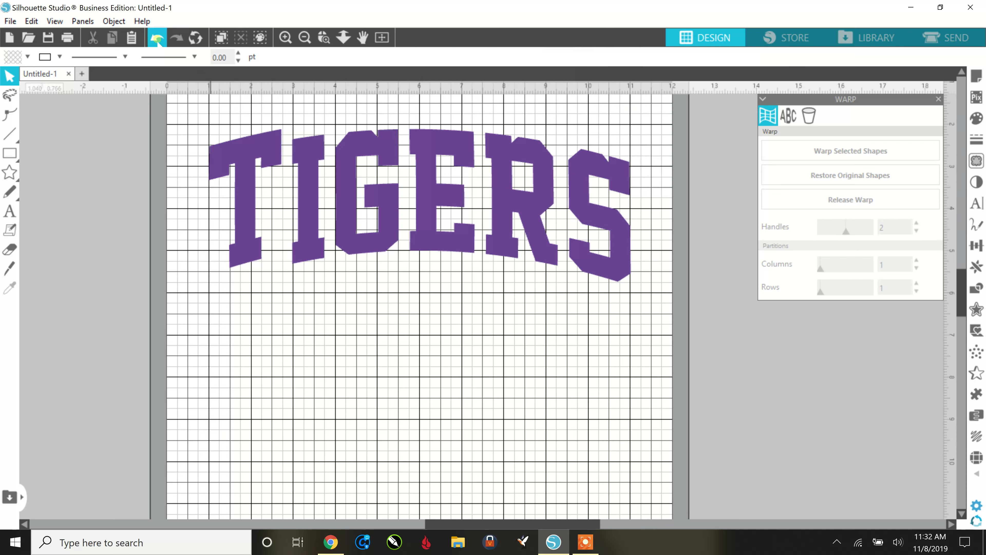
pyautogui.click(157, 37)
pyautogui.click(157, 38)
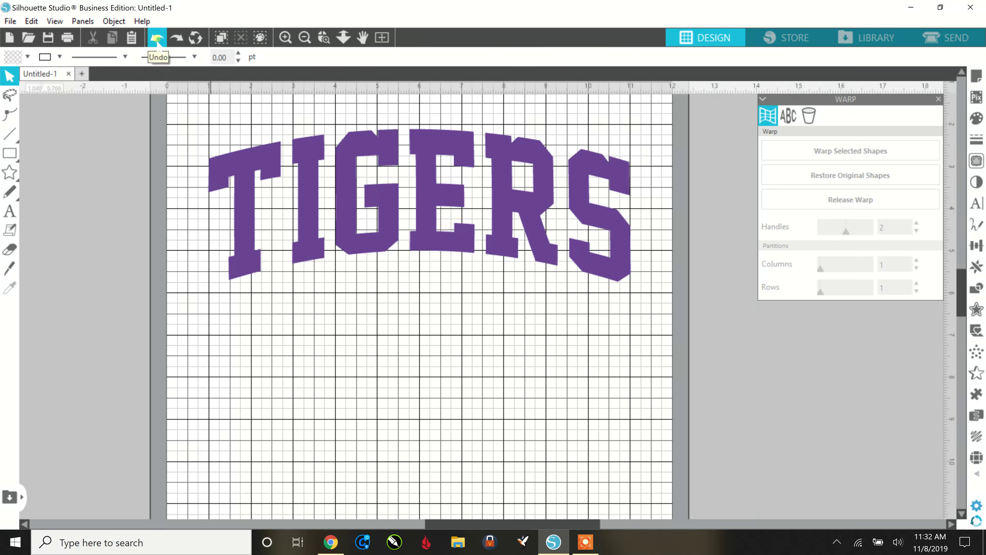
pyautogui.moveTo(187, 106); pyautogui.dragTo(655, 303)
pyautogui.rightClick(512, 325)
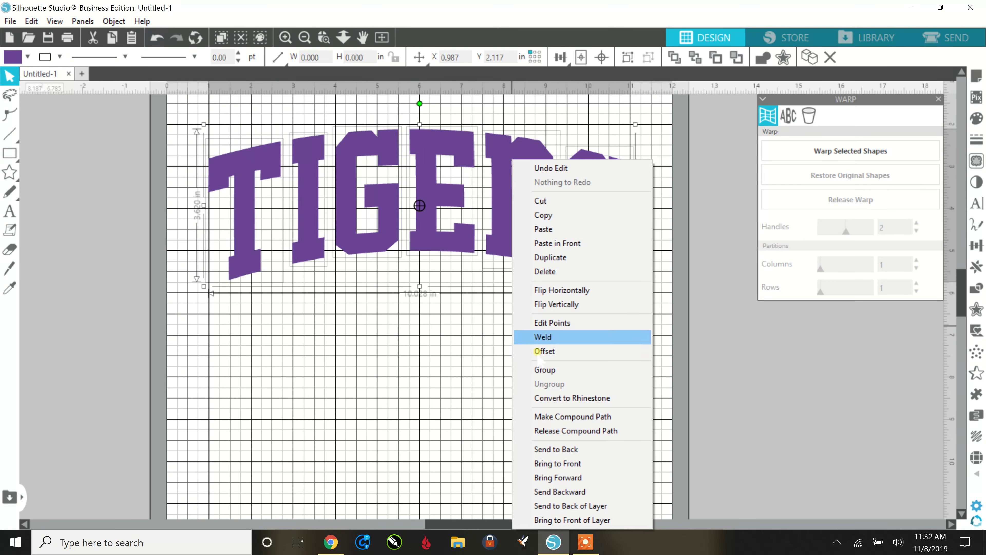
pyautogui.click(541, 370)
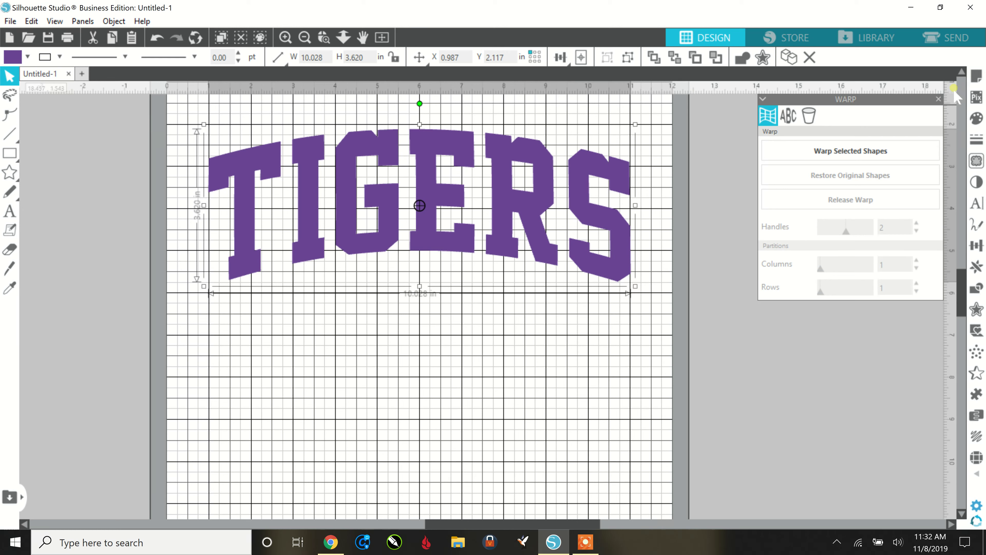
# - Turn off Show Grid in Page Setup's grid settings
pyautogui.click(977, 76)
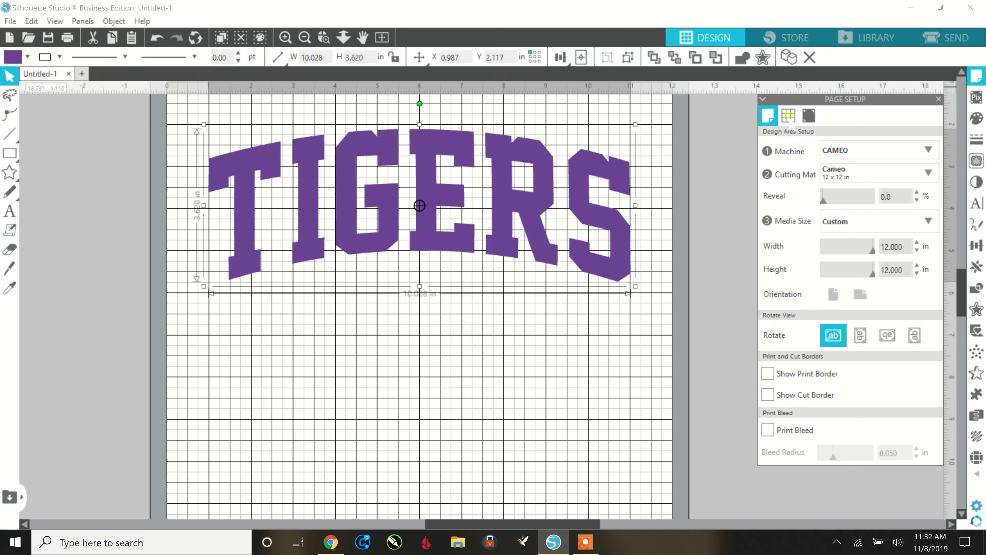
pyautogui.click(789, 117)
pyautogui.click(789, 150)
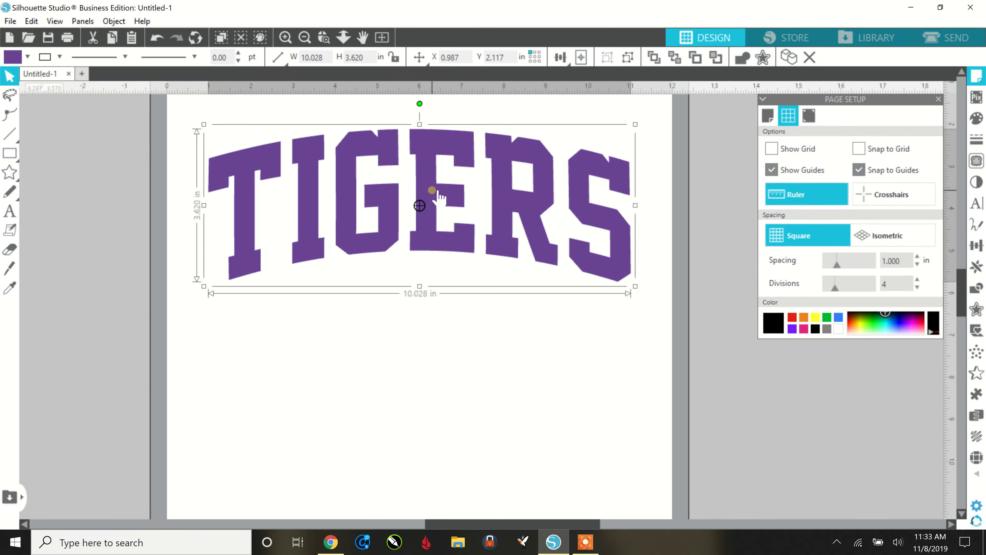
# - Move TIGERS toward the mat centre and scale it down to about 7.555 by 2.270 in
pyautogui.moveTo(433, 203); pyautogui.dragTo(433, 241)
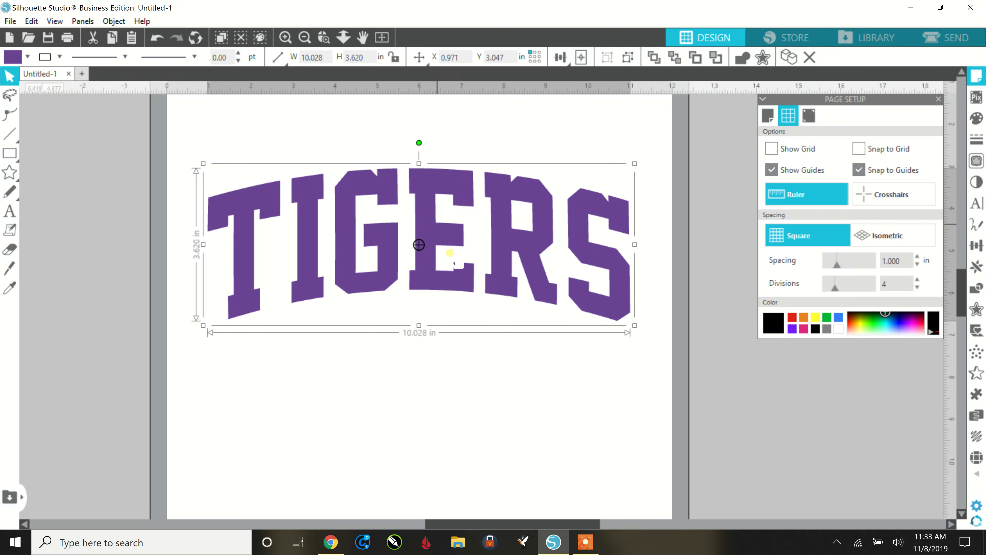
pyautogui.click(508, 286)
pyautogui.moveTo(635, 325); pyautogui.dragTo(541, 263)
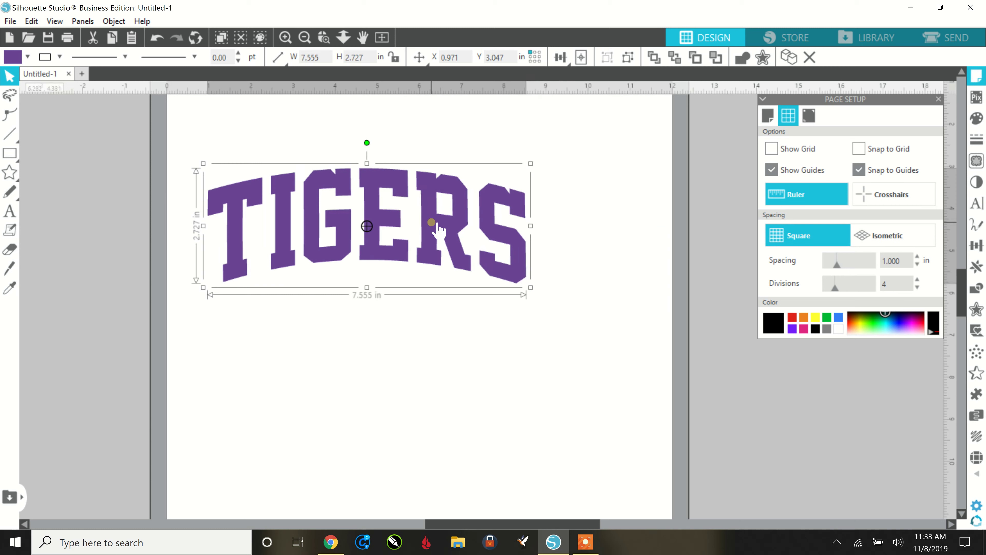
pyautogui.moveTo(431, 222); pyautogui.dragTo(486, 236)
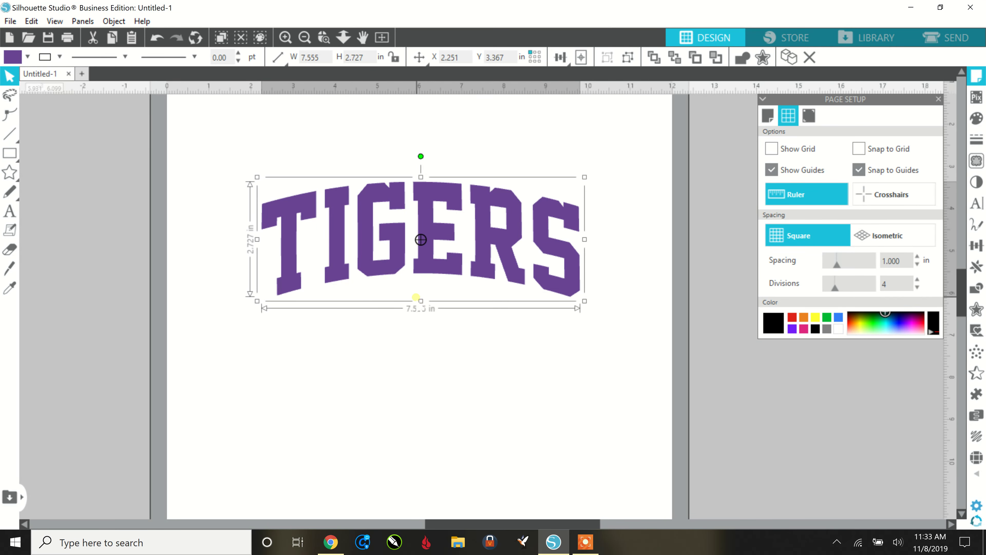
pyautogui.moveTo(421, 301)
pyautogui.mouseDown()
pyautogui.moveTo(419, 342)
pyautogui.moveTo(420, 289)
pyautogui.mouseUp()
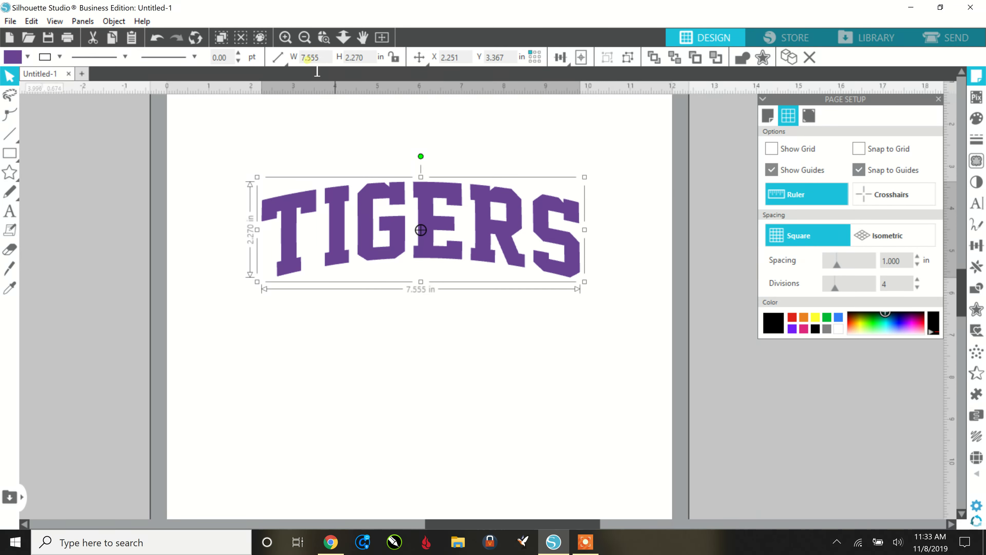
# - Set the TIGERS size to 8 by 3 inches in the toolbar
pyautogui.doubleClick(309, 58)
pyautogui.write('8')
pyautogui.press('Tab')
pyautogui.write('3')
pyautogui.press('Return')
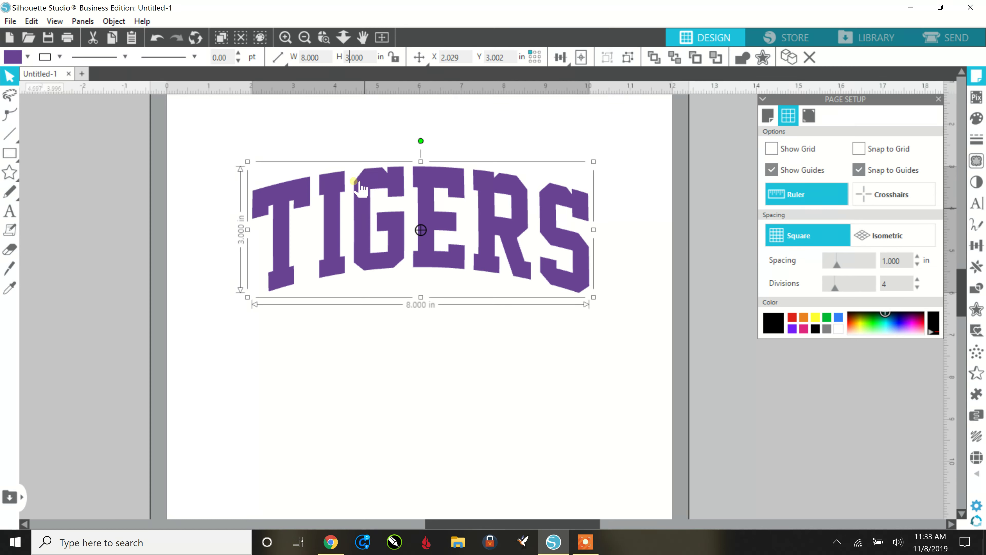
# - Lock proportions and set the width to 7 inches, height scaling along
pyautogui.click(394, 63)
pyautogui.click(305, 59)
pyautogui.doubleClick(320, 63)
pyautogui.write('7')
pyautogui.press('Return')
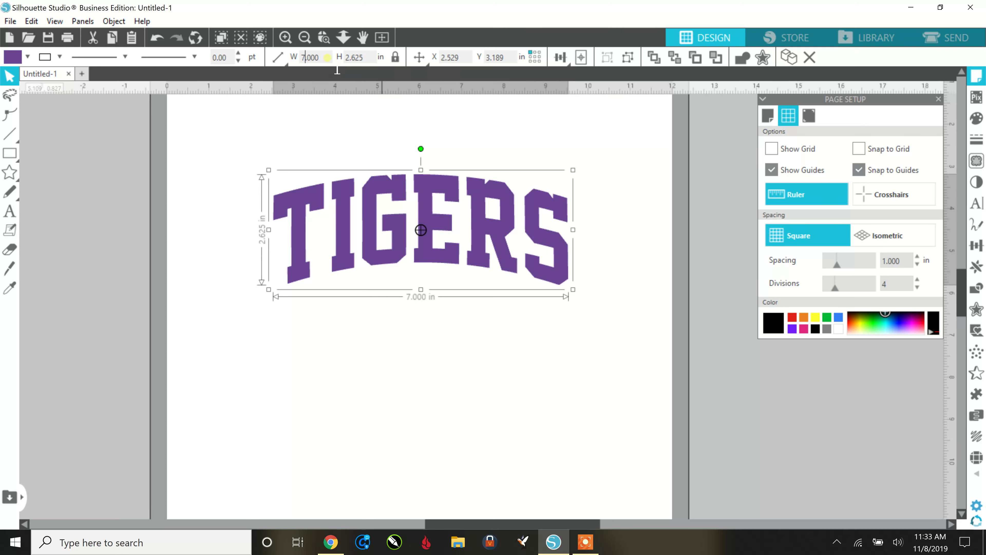
# - Set the height to 2 inches, relock proportions, then stretch TIGERS to about 2.686 in tall
pyautogui.click(395, 58)
pyautogui.click(356, 57)
pyautogui.write('2.')
pyautogui.press('Return')
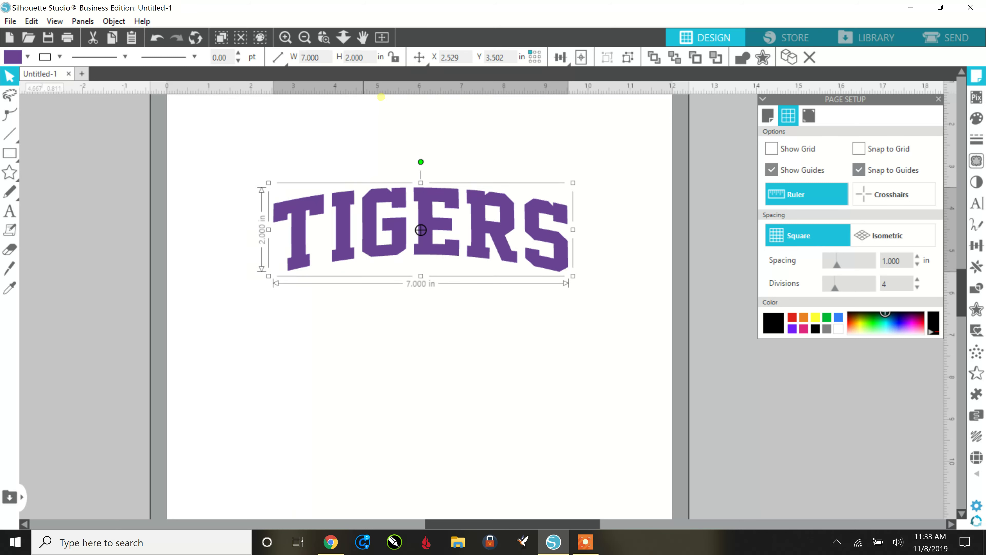
pyautogui.click(395, 57)
pyautogui.click(419, 266)
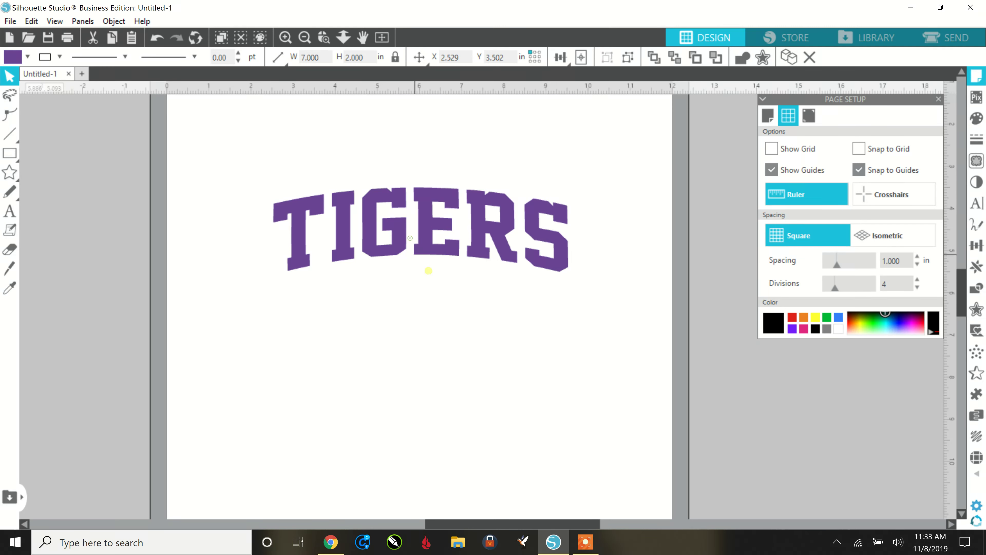
pyautogui.click(431, 247)
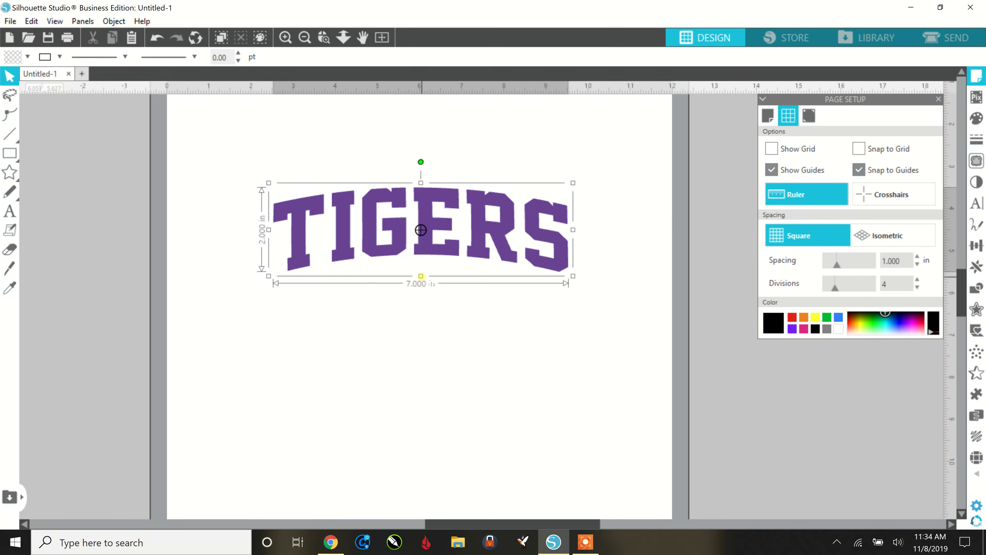
pyautogui.moveTo(421, 275); pyautogui.dragTo(421, 306)
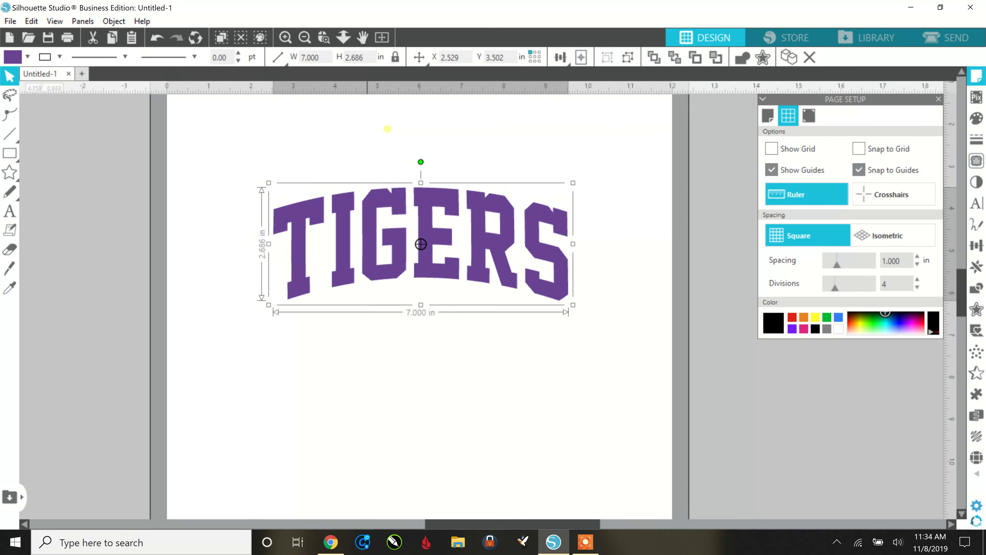